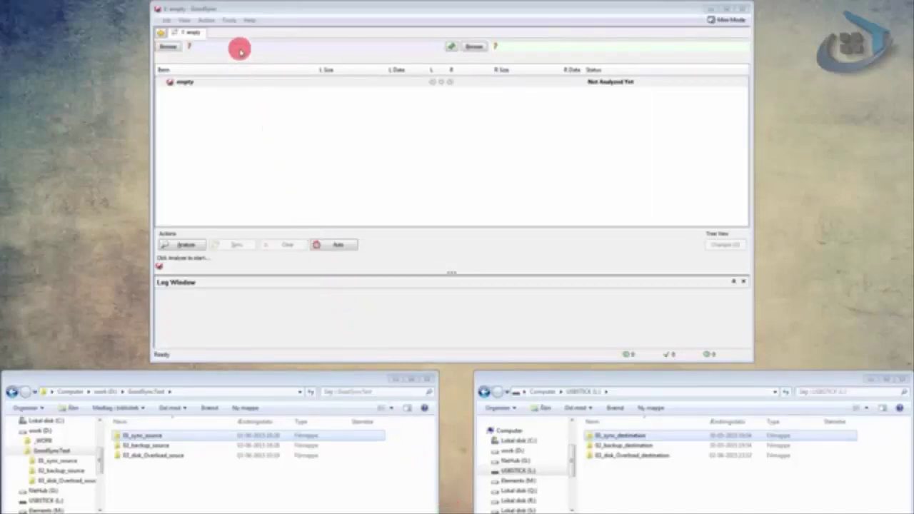
pyautogui.click(251, 21)
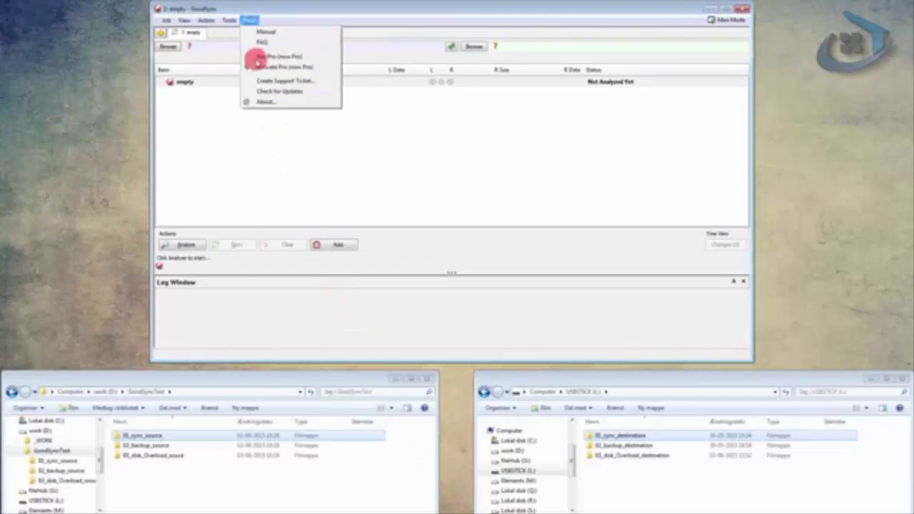
pyautogui.click(269, 100)
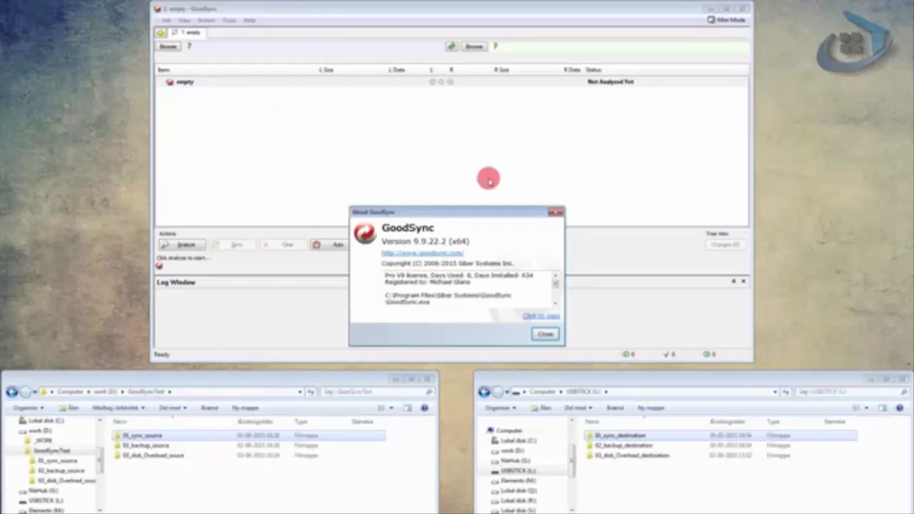
pyautogui.click(554, 211)
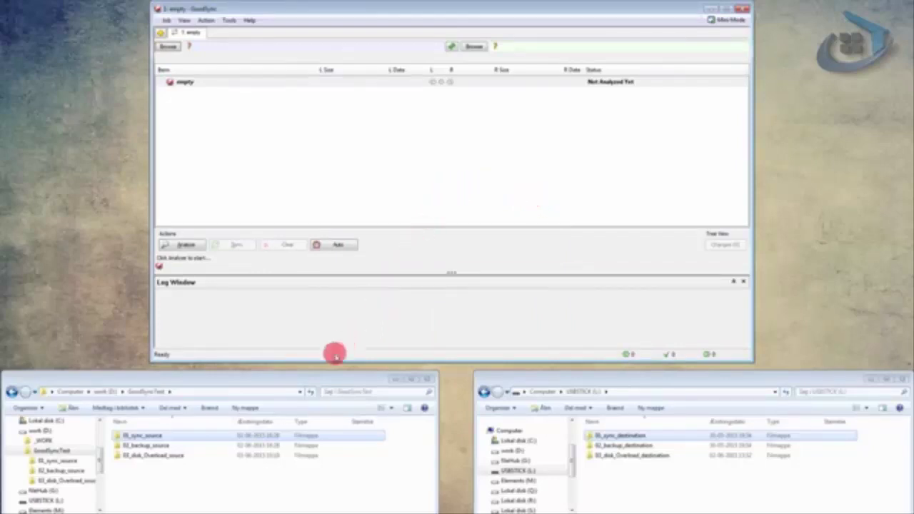
pyautogui.click(300, 382)
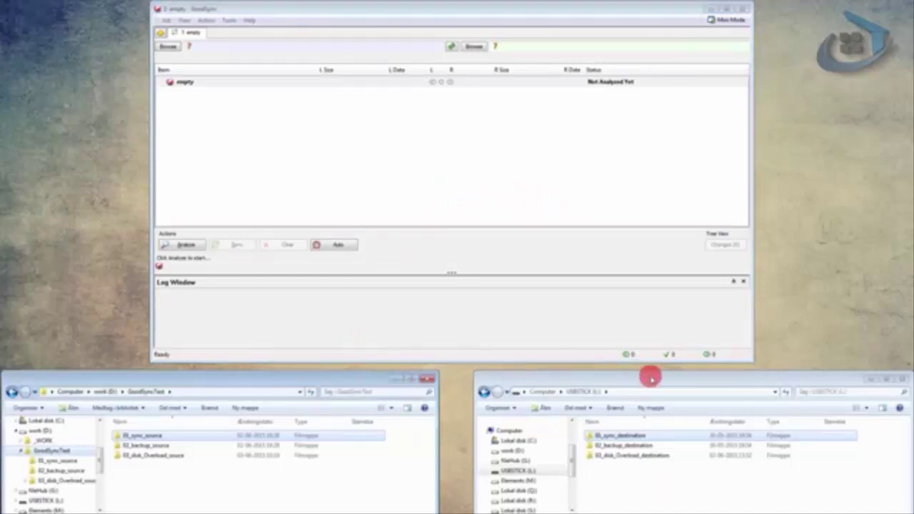
pyautogui.click(651, 378)
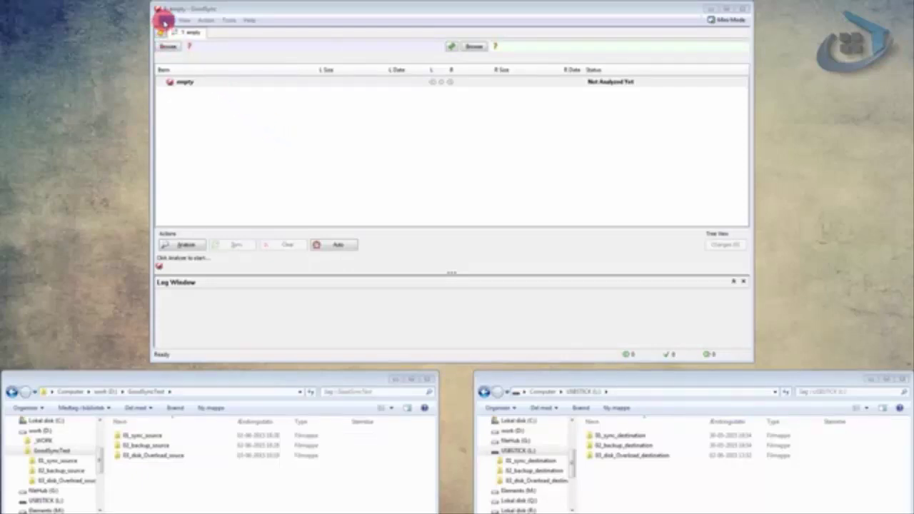
# - Choose New from the Job menu to start a new GoodSync job
pyautogui.click(163, 21)
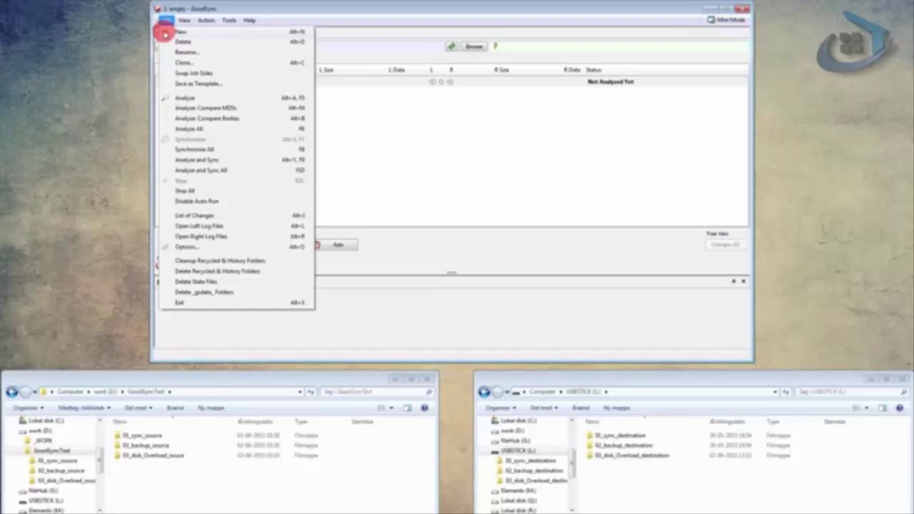
pyautogui.click(165, 33)
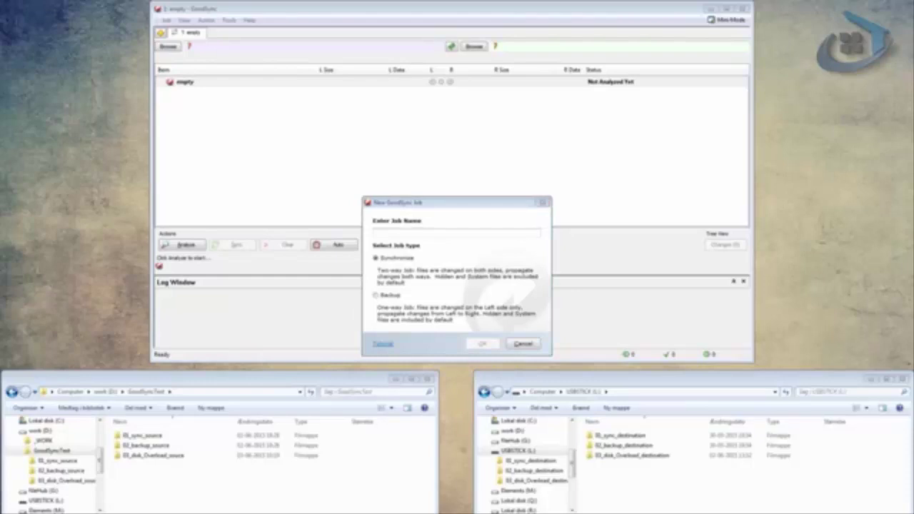
# - Create a two-way Synchronize job named syncTest
pyautogui.click(375, 296)
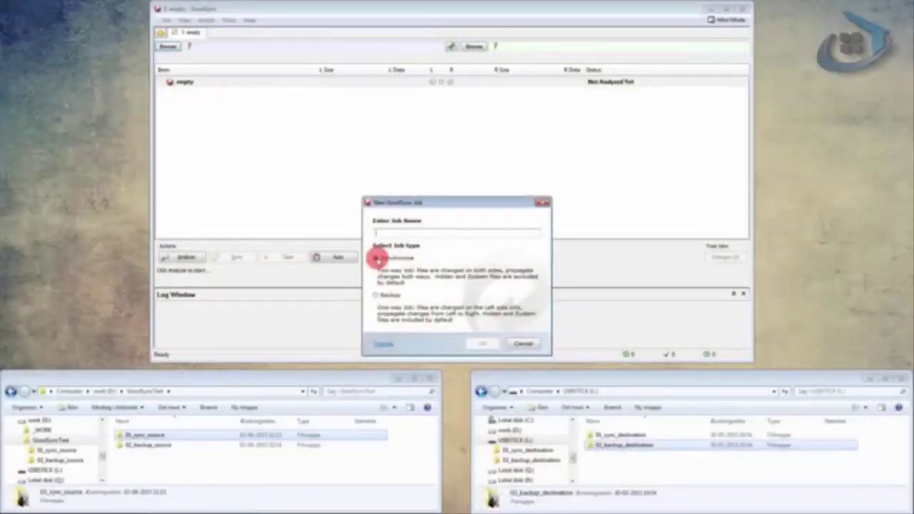
pyautogui.write('syncTest')
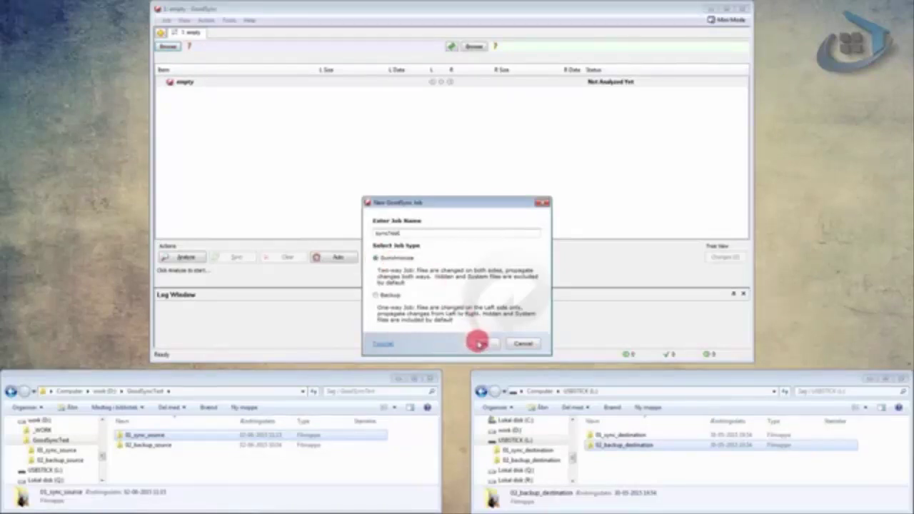
pyautogui.click(482, 344)
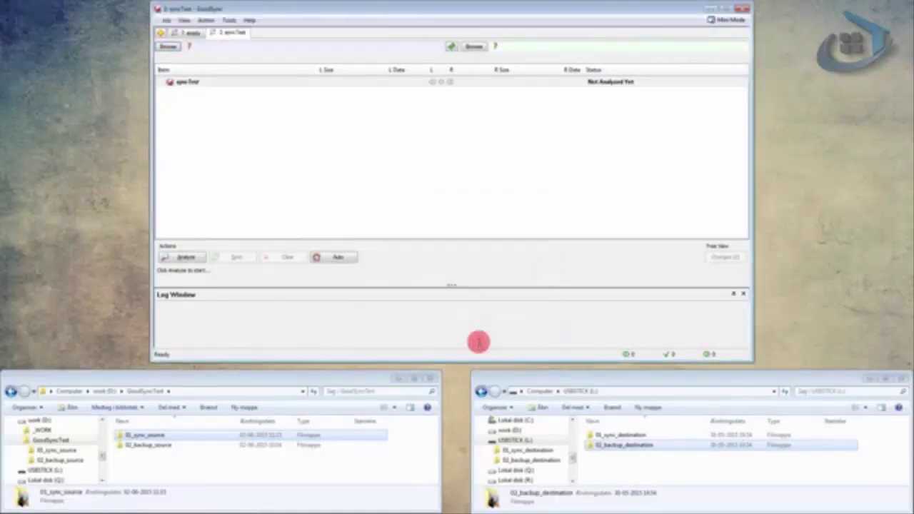
# - Set the syncTest left folder to D:\GoodSyncTest\01_sync_source
pyautogui.click(169, 46)
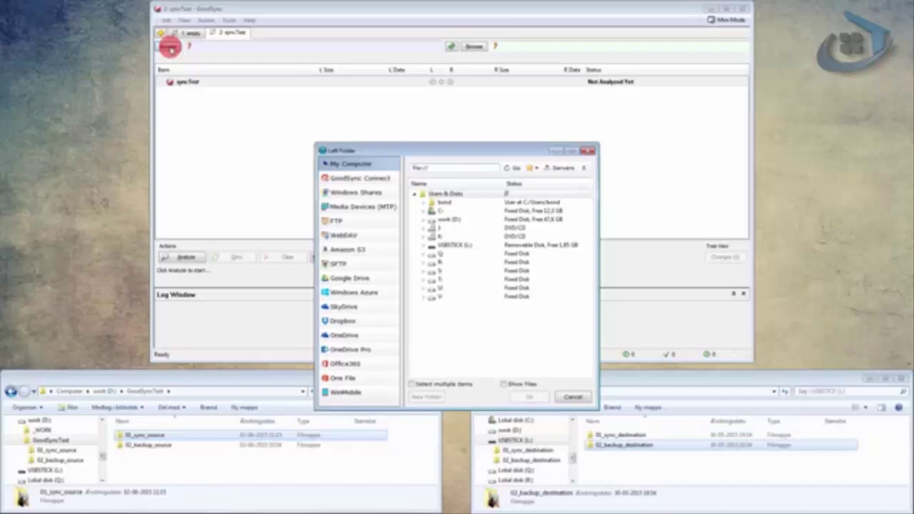
pyautogui.moveTo(438, 149); pyautogui.dragTo(437, 89)
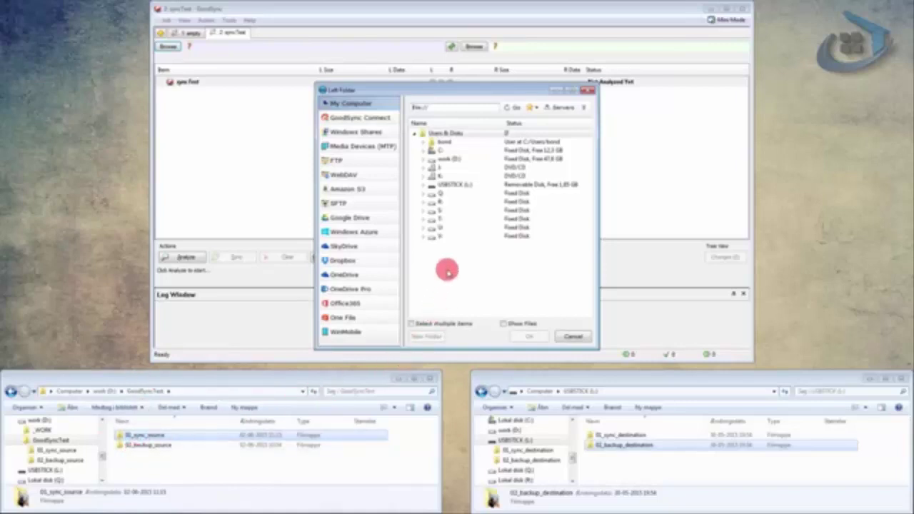
pyautogui.click(425, 160)
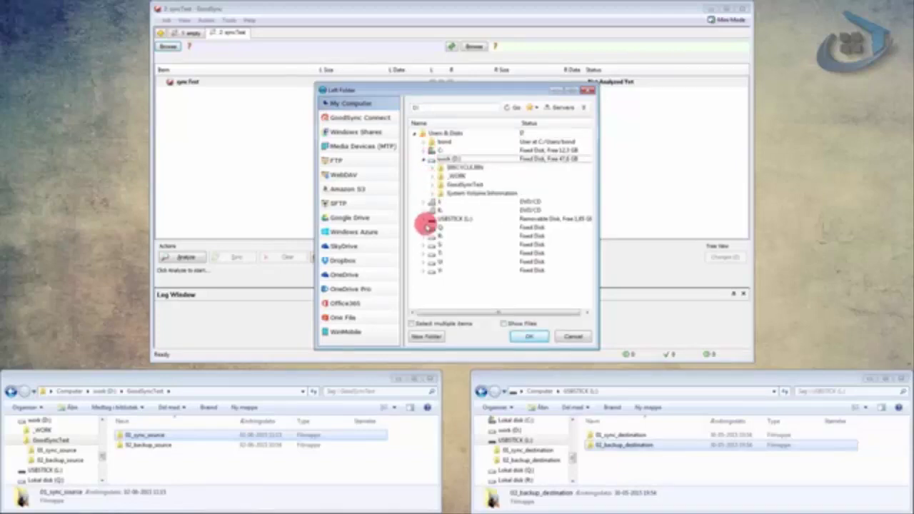
pyautogui.click(412, 323)
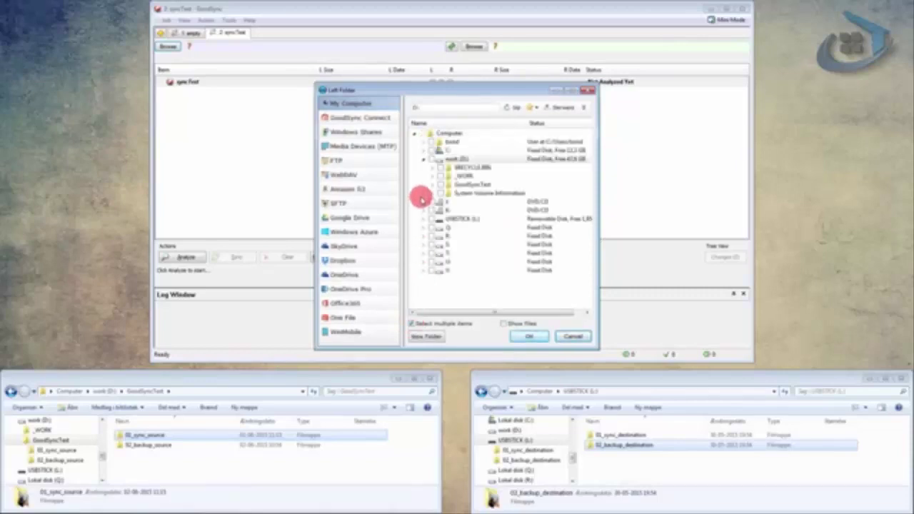
pyautogui.click(441, 176)
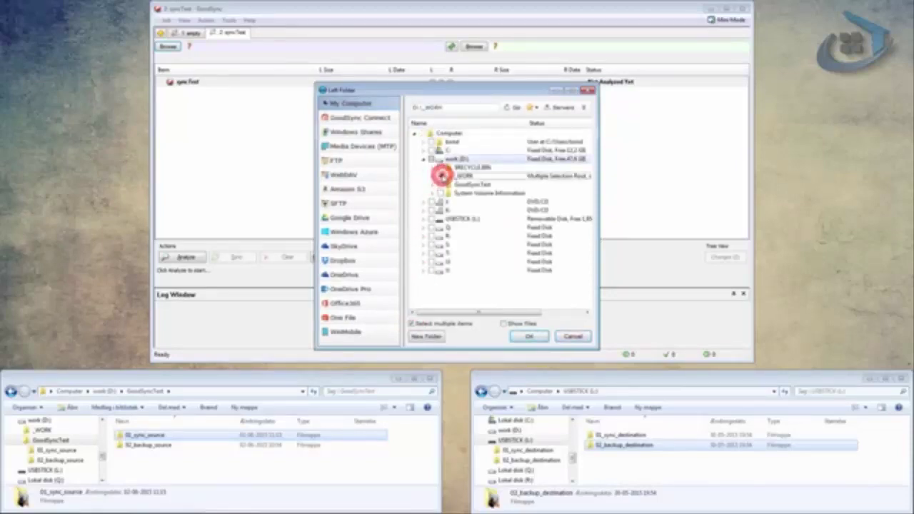
pyautogui.click(441, 184)
pyautogui.click(440, 193)
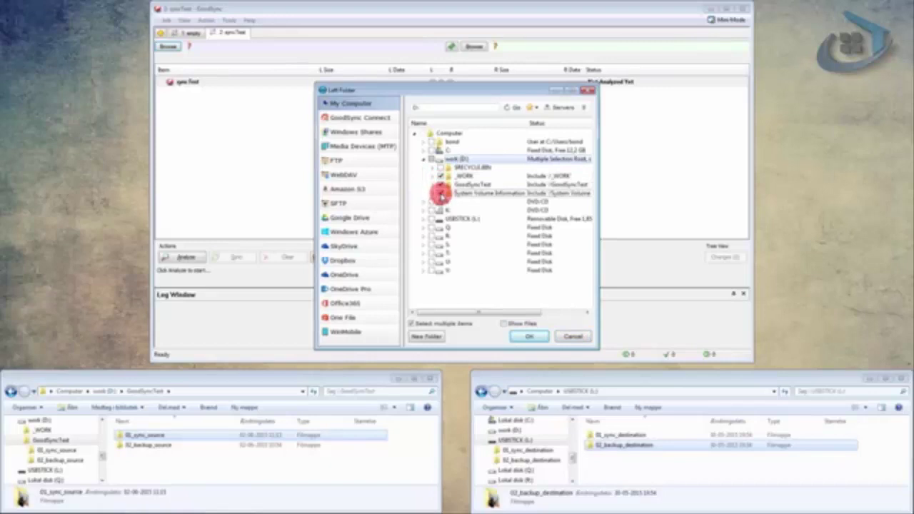
pyautogui.click(440, 193)
pyautogui.click(441, 175)
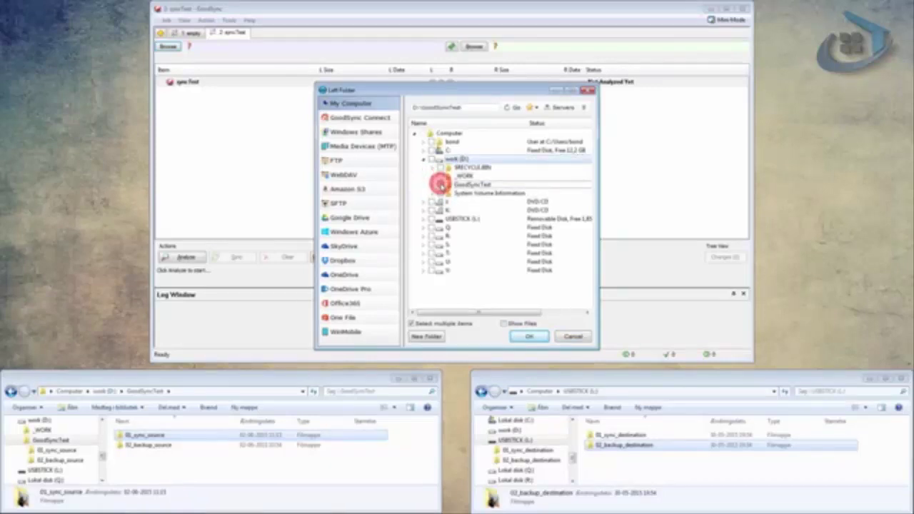
pyautogui.click(432, 185)
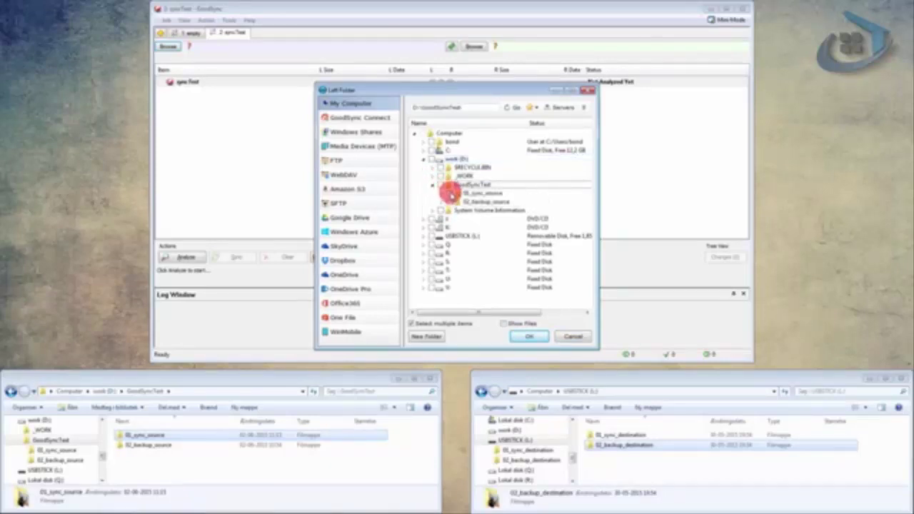
pyautogui.click(452, 193)
pyautogui.click(534, 336)
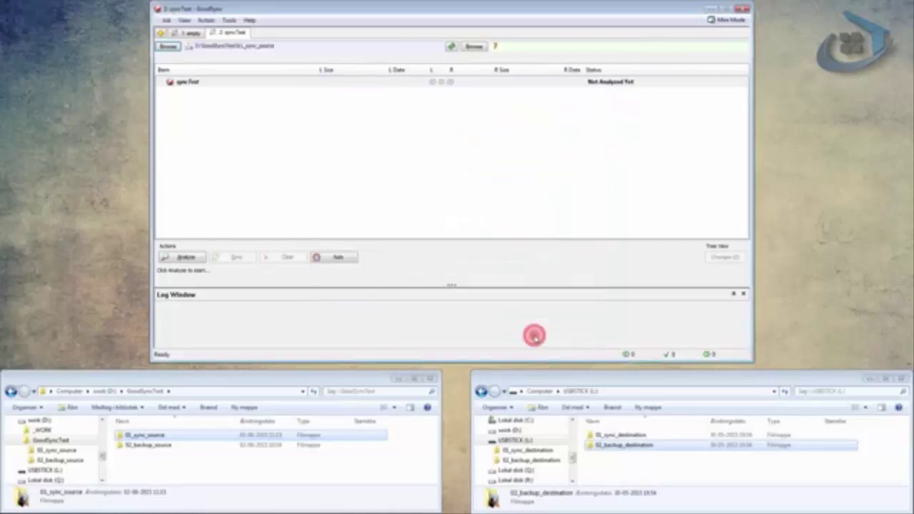
# - Open 01_sync_source in Explorer to view its four photos, and bring up the right folder chooser
pyautogui.doubleClick(132, 435)
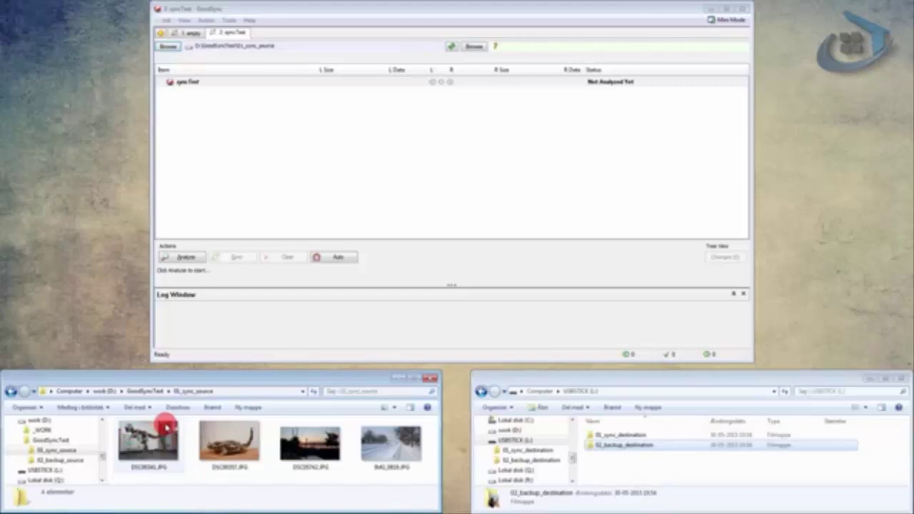
pyautogui.click(475, 46)
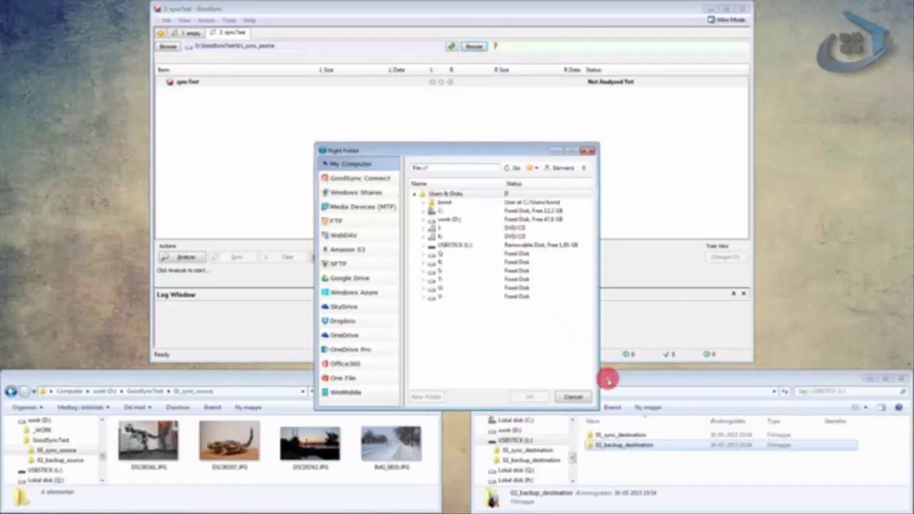
# - Open 01_sync_destination on USBSTICK (L:) in Explorer and pick it as the right folder
pyautogui.click(608, 381)
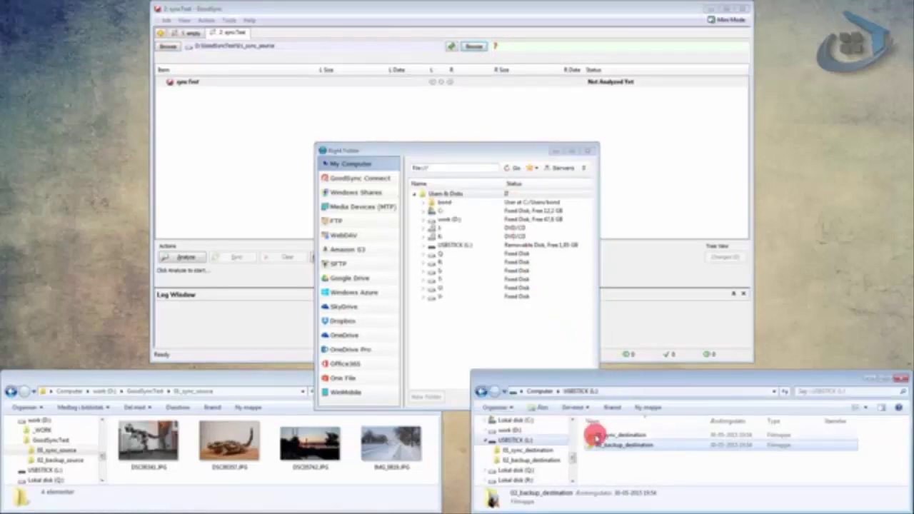
pyautogui.doubleClick(595, 436)
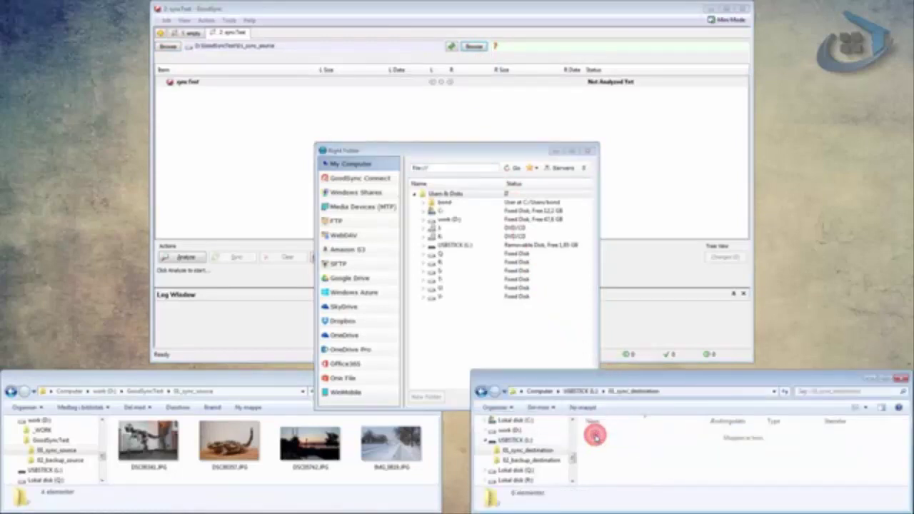
pyautogui.click(423, 245)
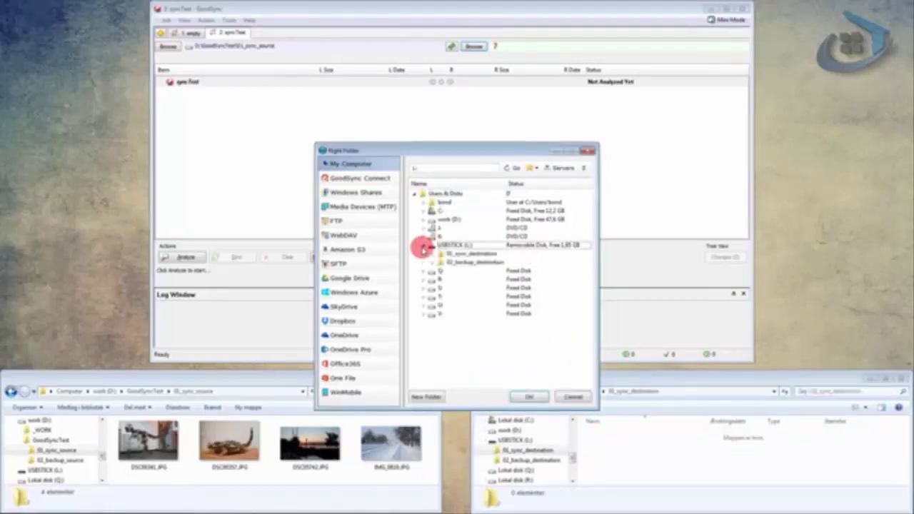
pyautogui.click(457, 254)
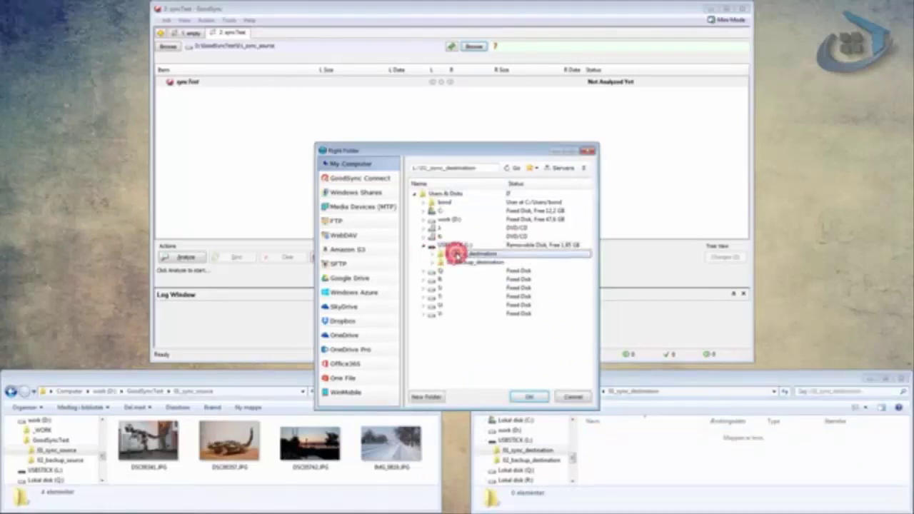
pyautogui.click(532, 398)
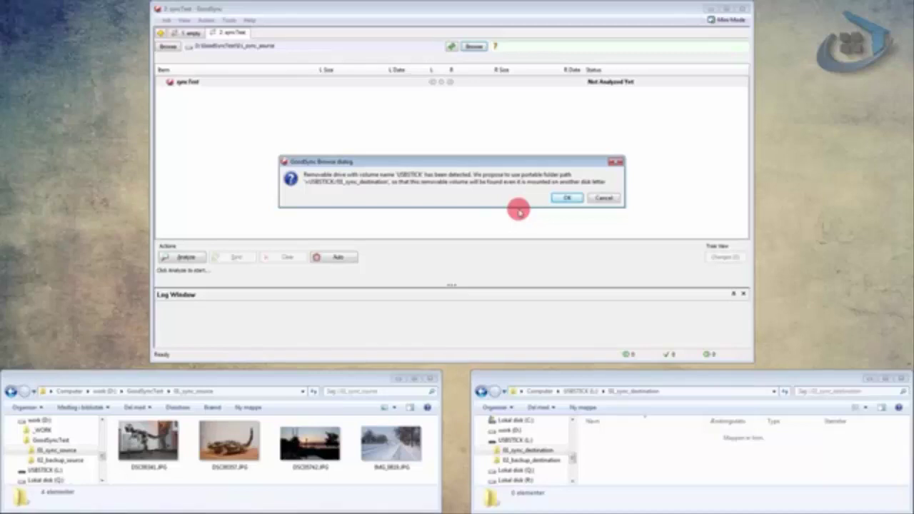
# - Accept the portable path =USBSTICK:\01_sync_destination for the right side
pyautogui.click(563, 198)
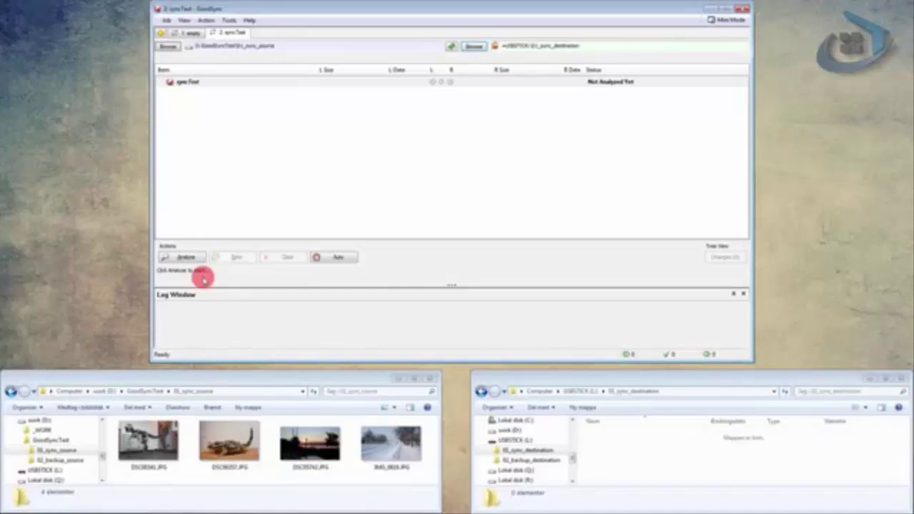
# - Analyze syncTest, then toggle IMG_0819.JPG to skip and back to copy left to right
pyautogui.click(181, 258)
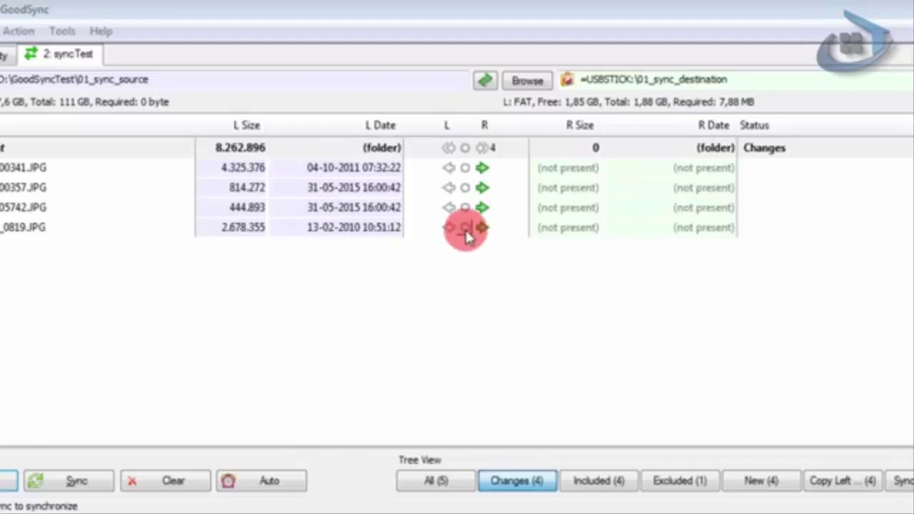
pyautogui.click(465, 228)
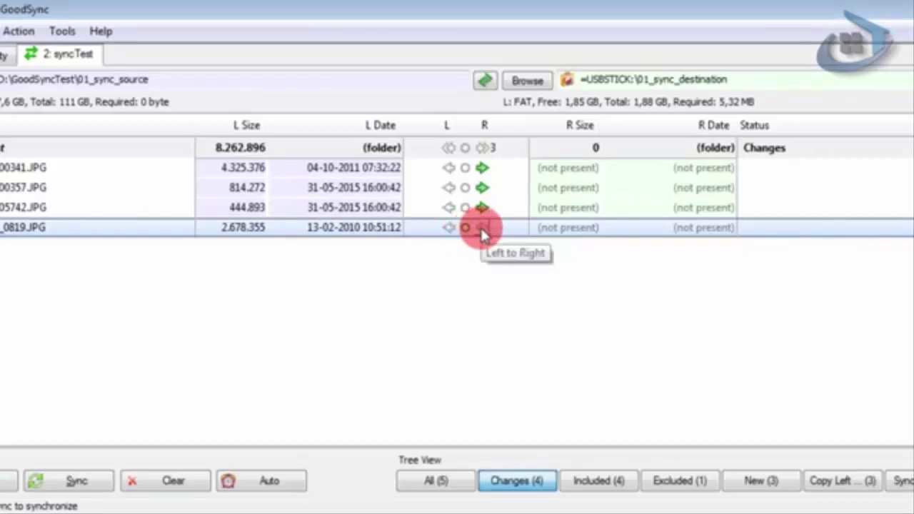
pyautogui.click(481, 228)
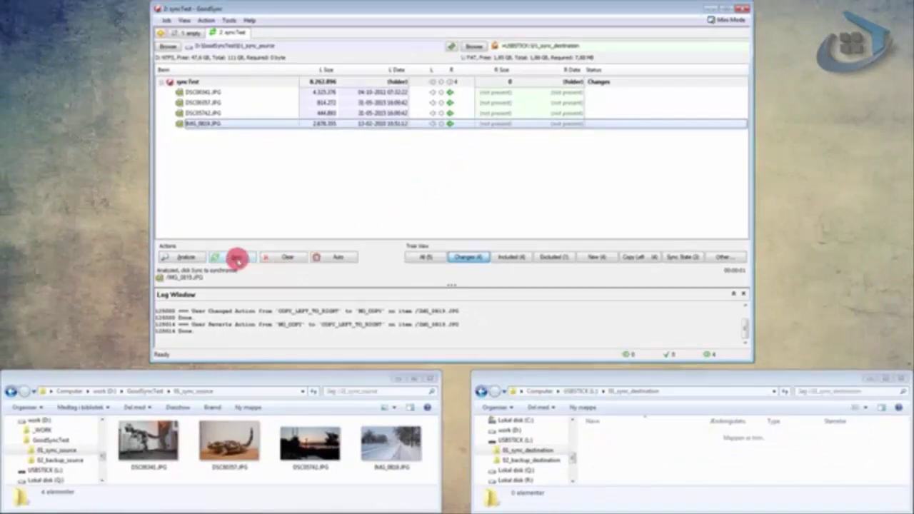
# - Sync the four photos to the USB stick and view the destination as large icons
pyautogui.click(236, 258)
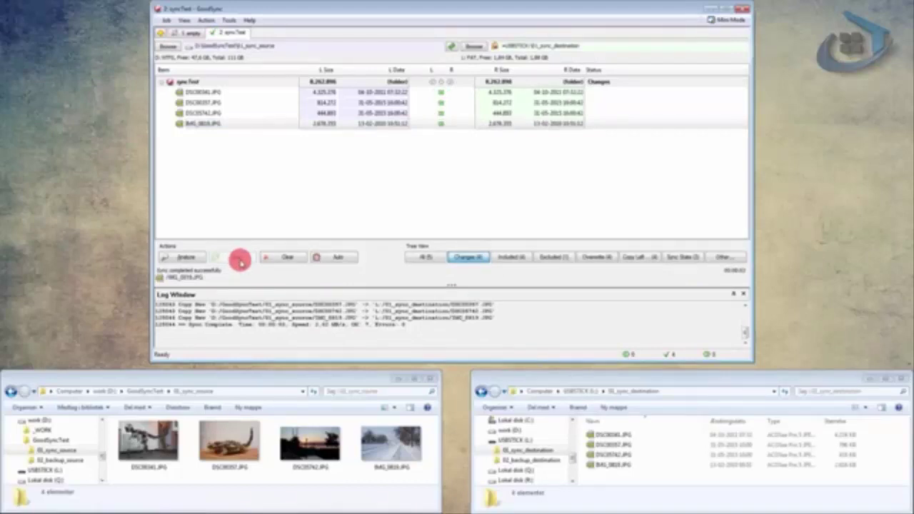
pyautogui.click(867, 409)
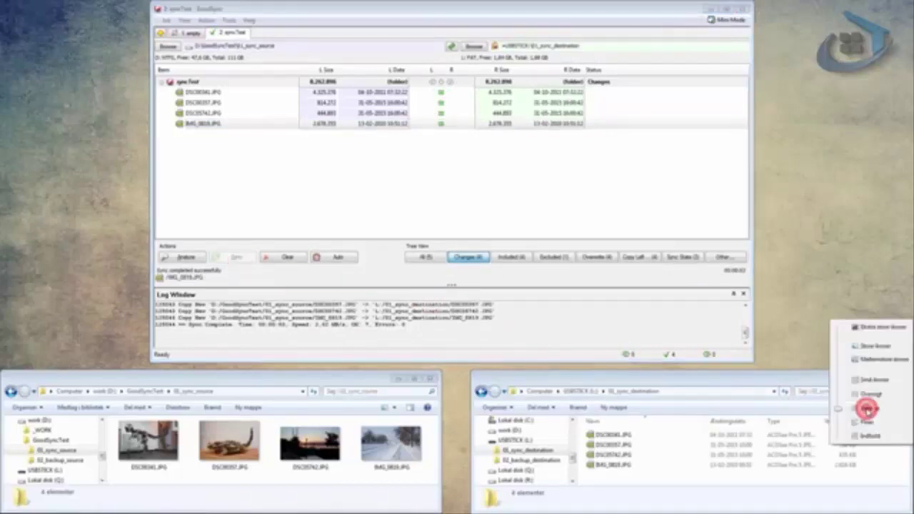
pyautogui.moveTo(840, 408); pyautogui.dragTo(837, 340)
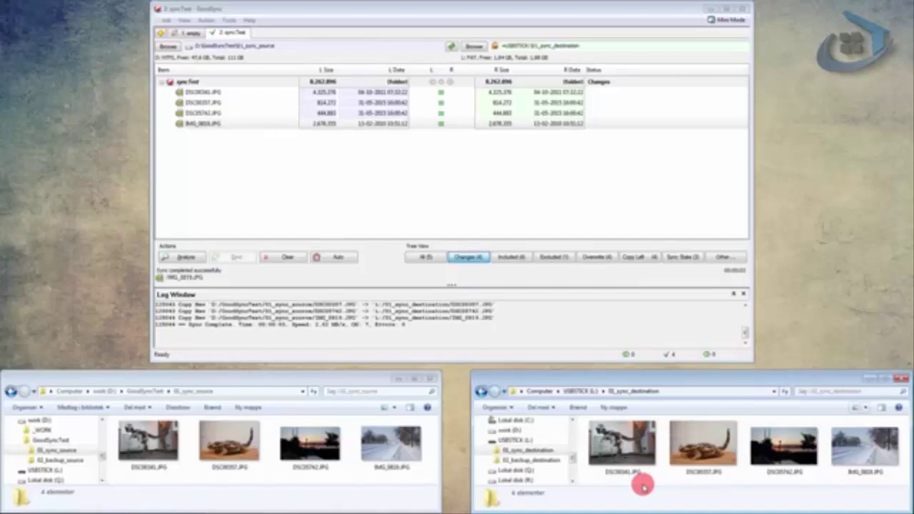
pyautogui.click(335, 259)
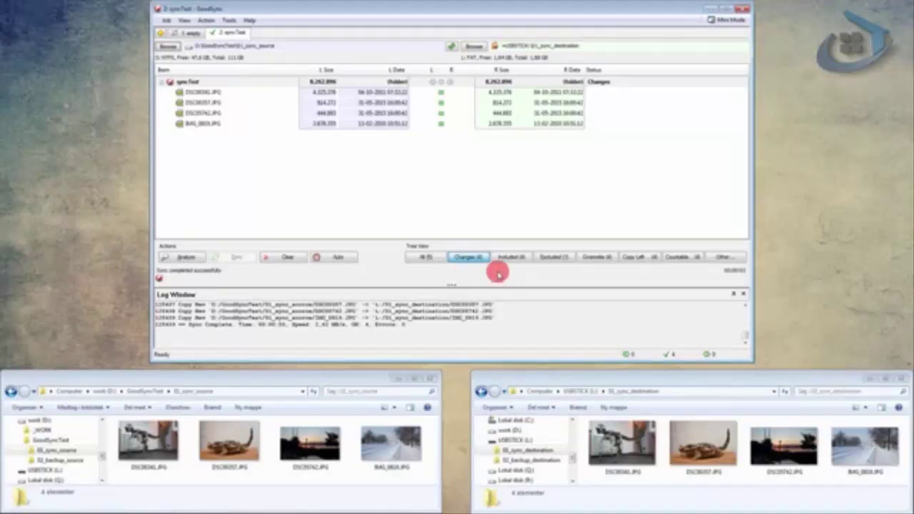
pyautogui.click(321, 381)
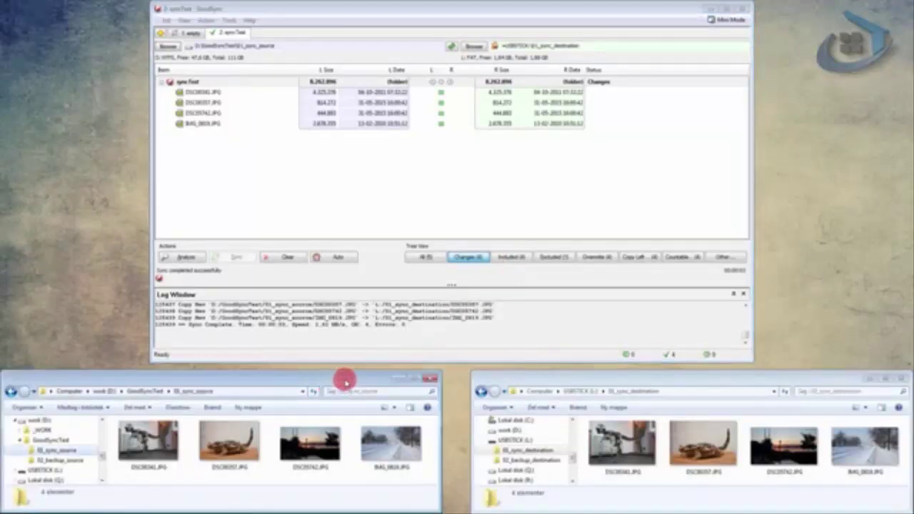
pyautogui.click(537, 373)
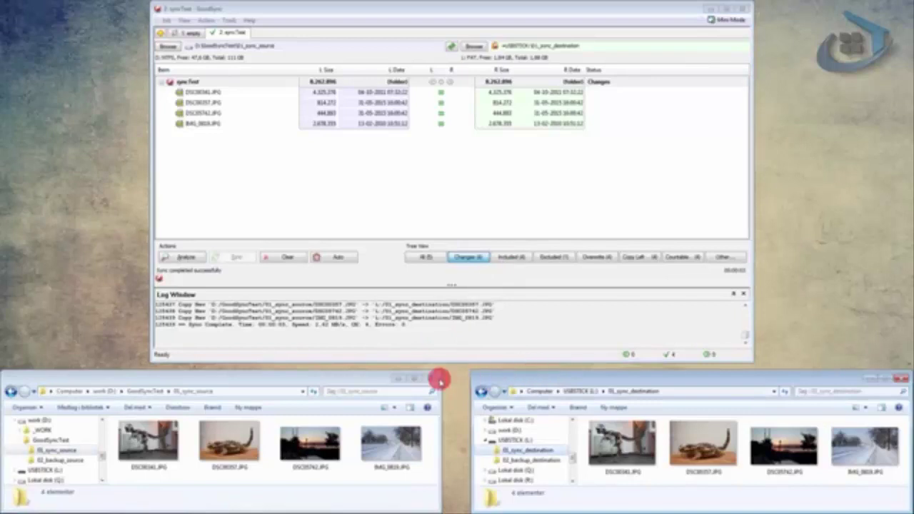
pyautogui.click(333, 378)
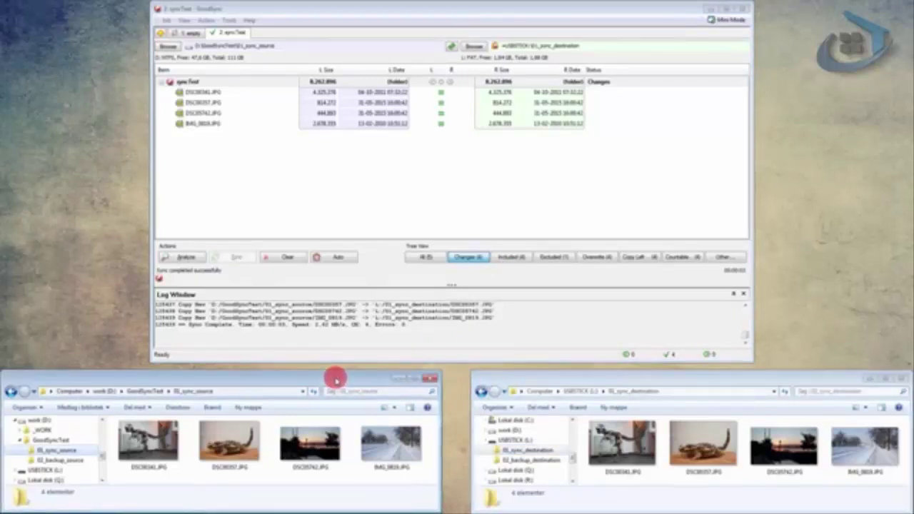
# - Delete DSC00341.JPG from the source folder and sync the deletion to the USB stick
pyautogui.click(148, 442)
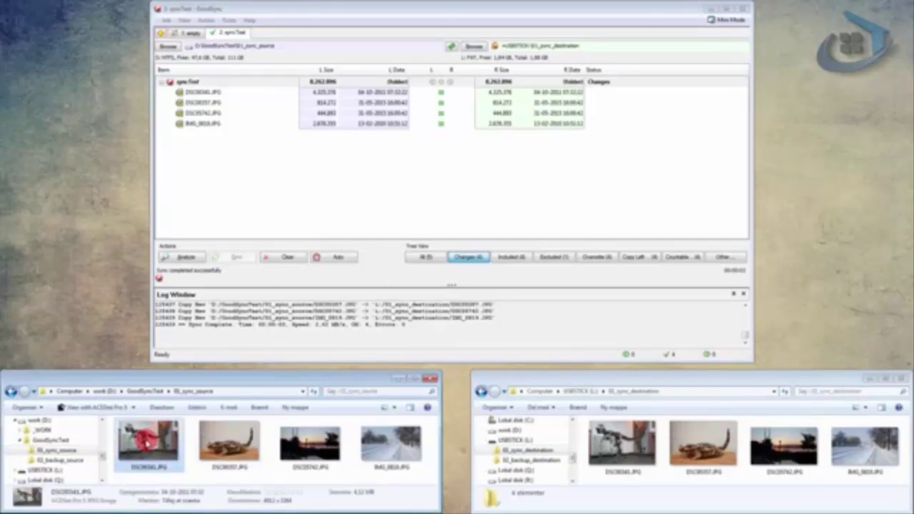
pyautogui.press('Delete')
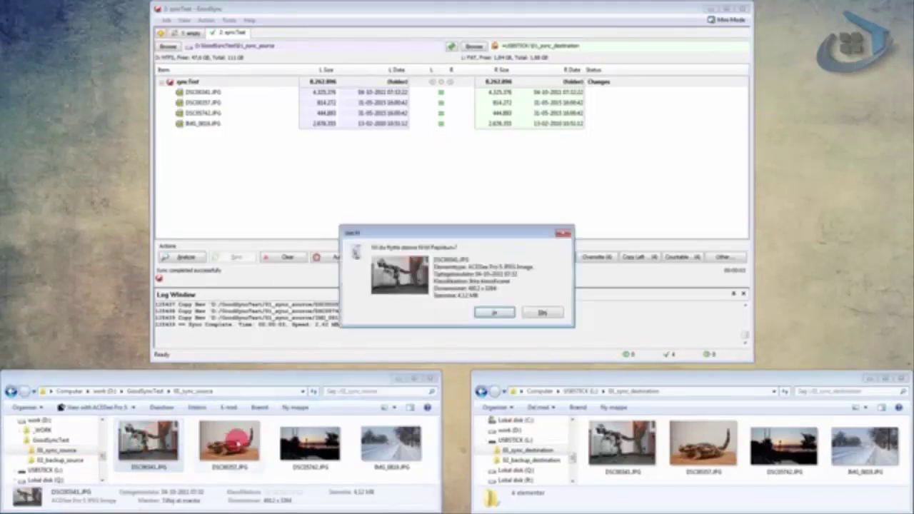
pyautogui.click(480, 314)
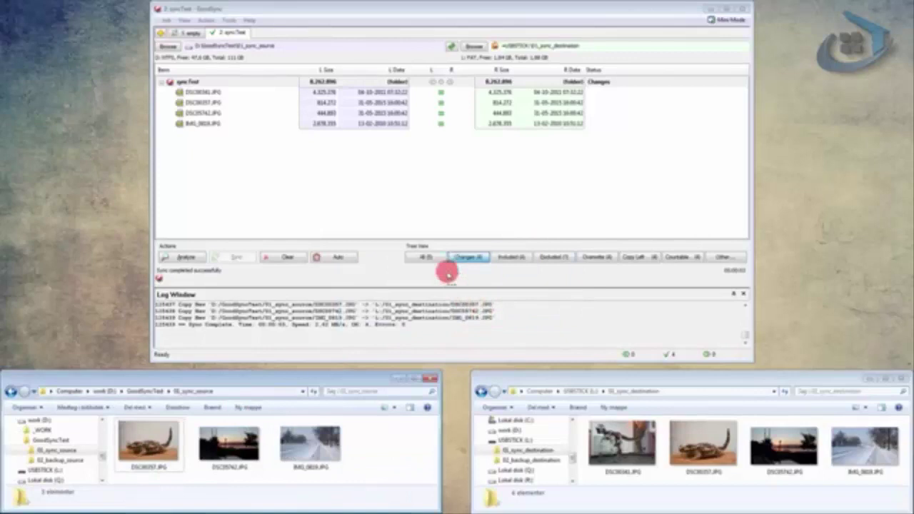
pyautogui.click(184, 259)
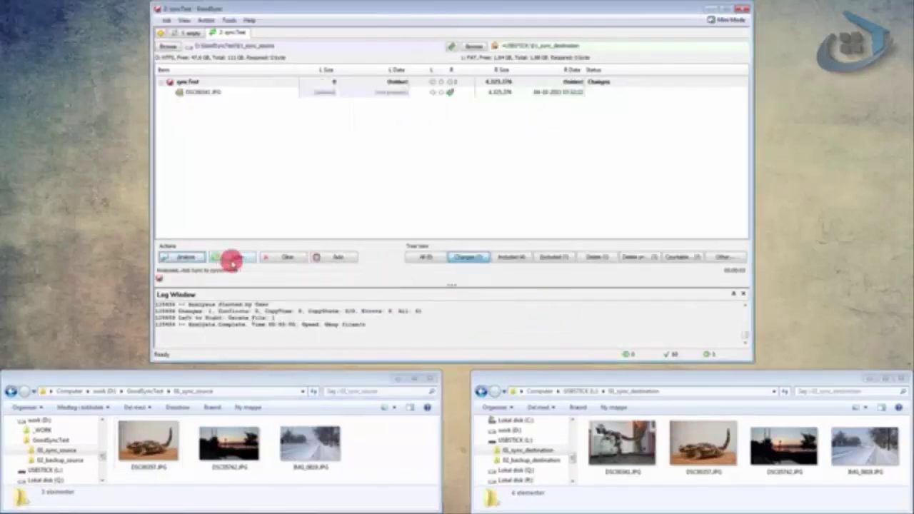
pyautogui.click(235, 258)
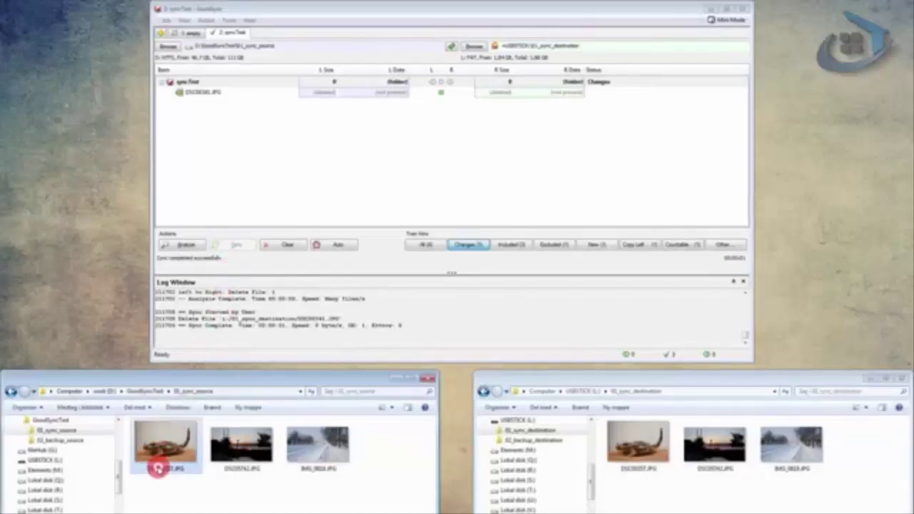
# - Rename DSC00357.JPG to lizard.JPG in the source and sync the rename to the USB stick
pyautogui.click(160, 469)
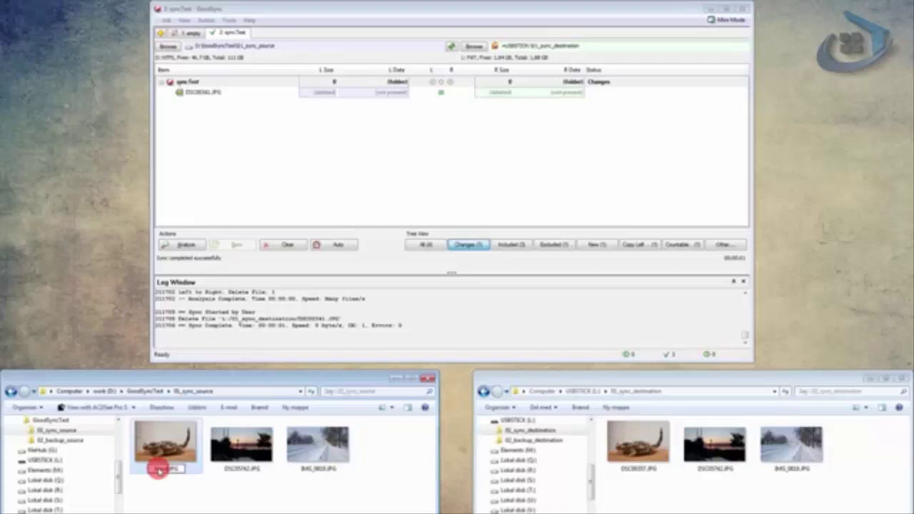
pyautogui.click(158, 469)
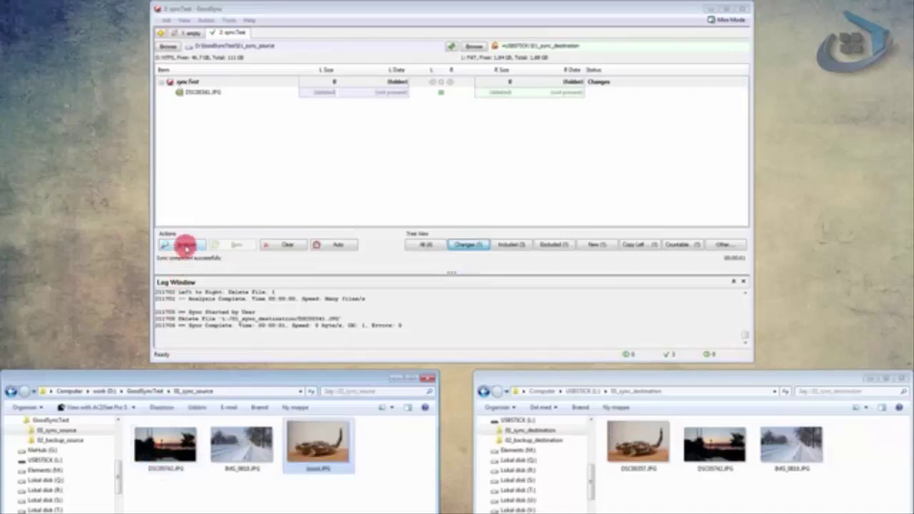
pyautogui.click(186, 245)
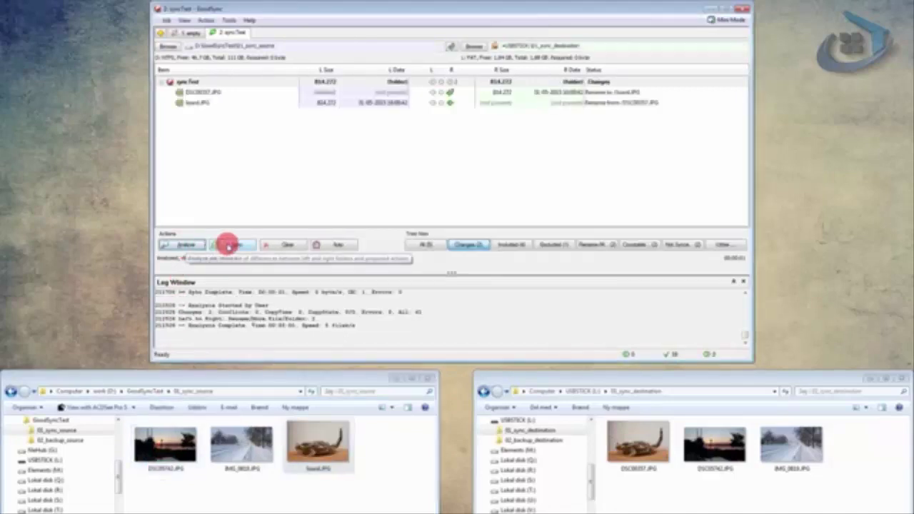
pyautogui.click(232, 245)
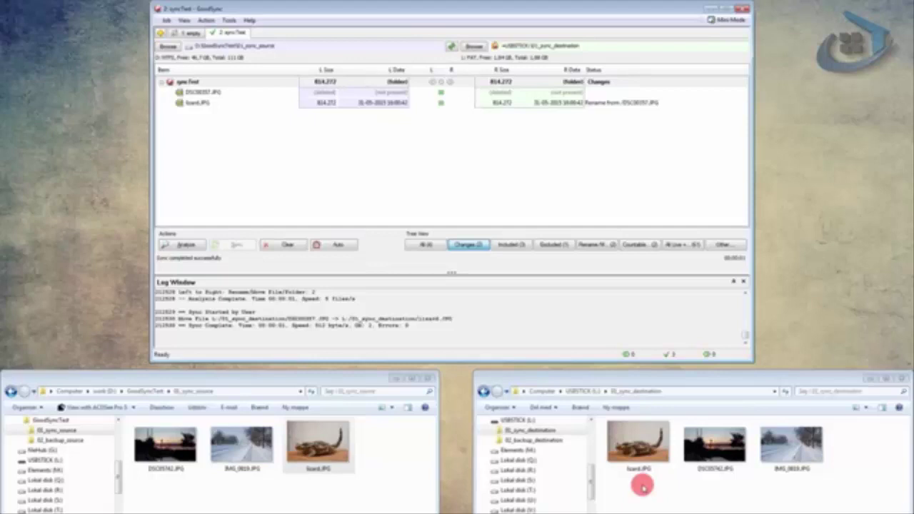
# - Delete IMG_0819.JPG from the USB stick and sync so it is removed from the source too
pyautogui.click(786, 448)
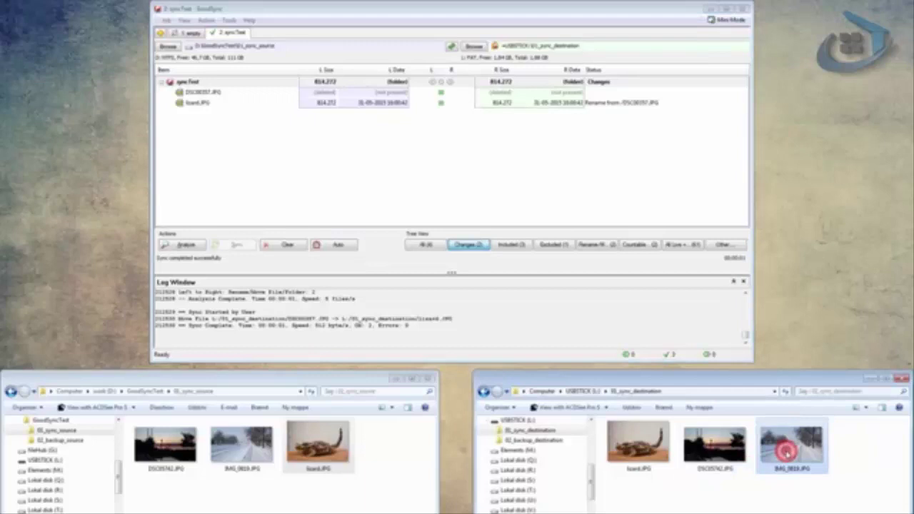
pyautogui.press('Delete')
pyautogui.press('Return')
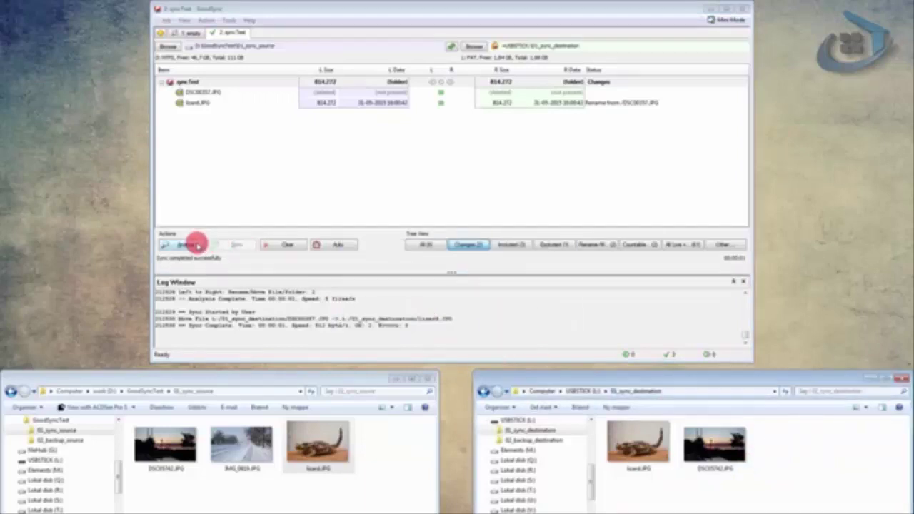
pyautogui.click(191, 244)
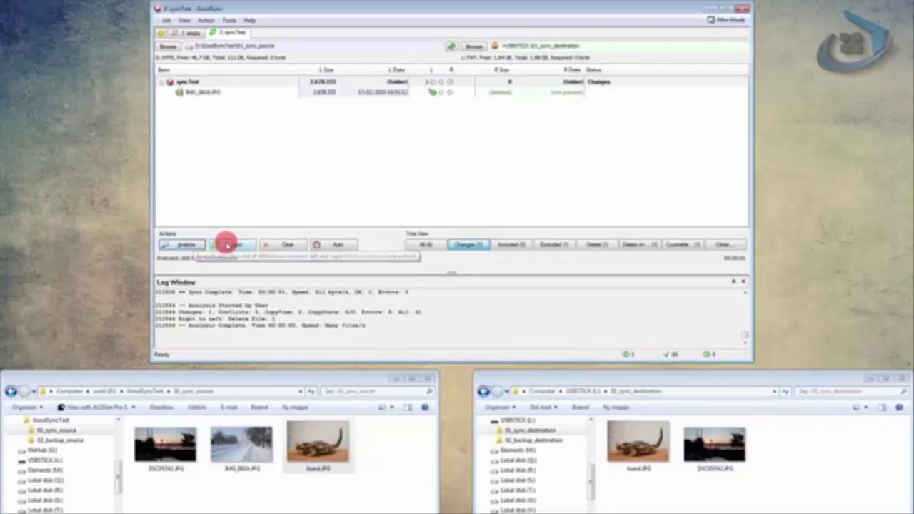
pyautogui.click(235, 244)
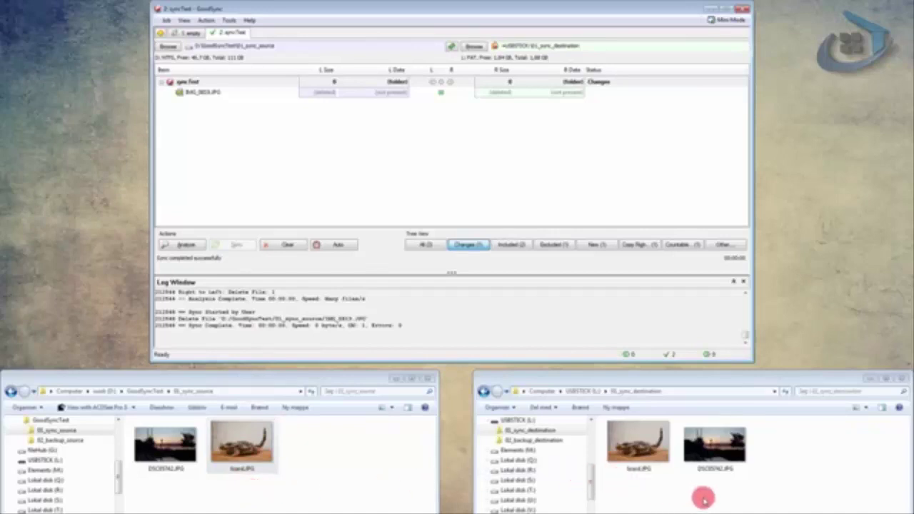
# - Rename DSC05742.JPG on the USB stick to sunset.JPG and sync the rename back to the source
pyautogui.click(704, 468)
pyautogui.click(706, 470)
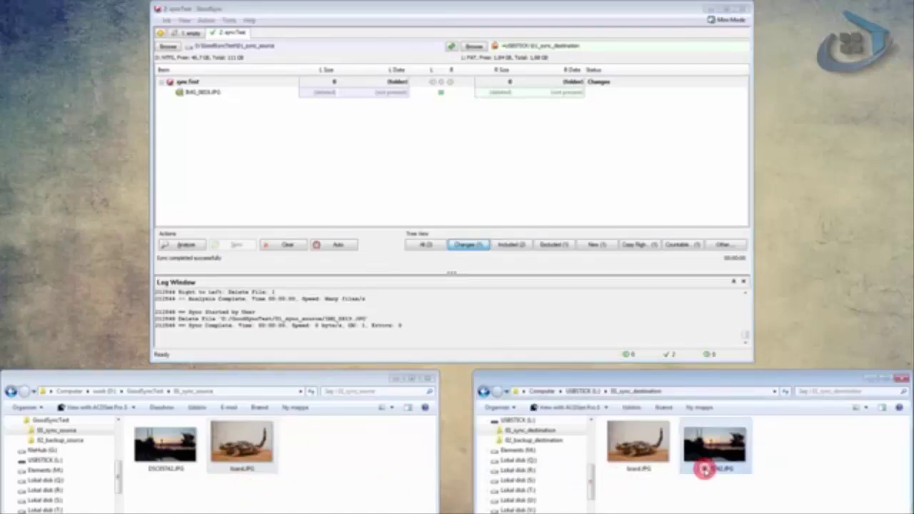
pyautogui.write('sunset')
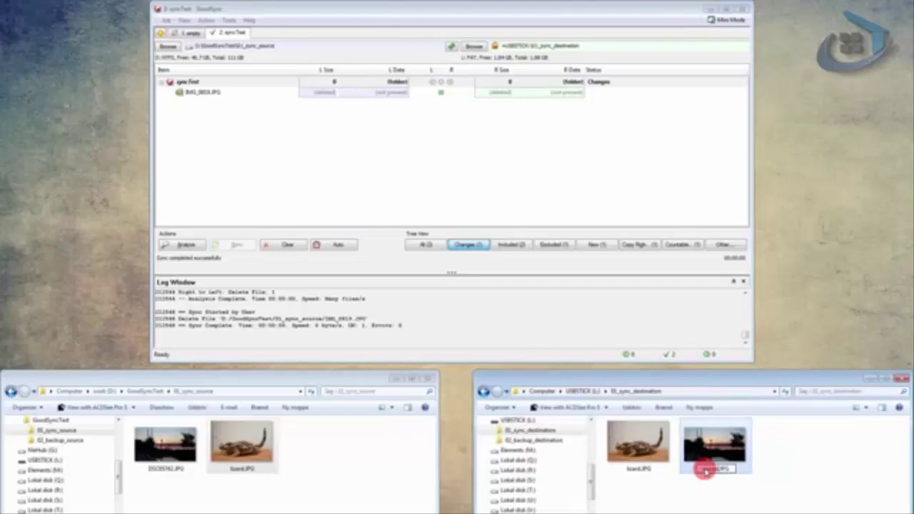
pyautogui.press('Return')
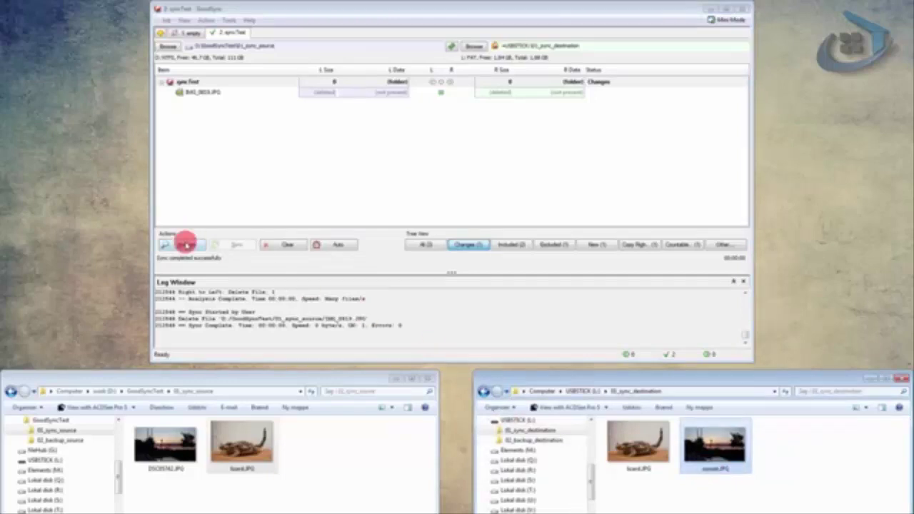
pyautogui.click(184, 244)
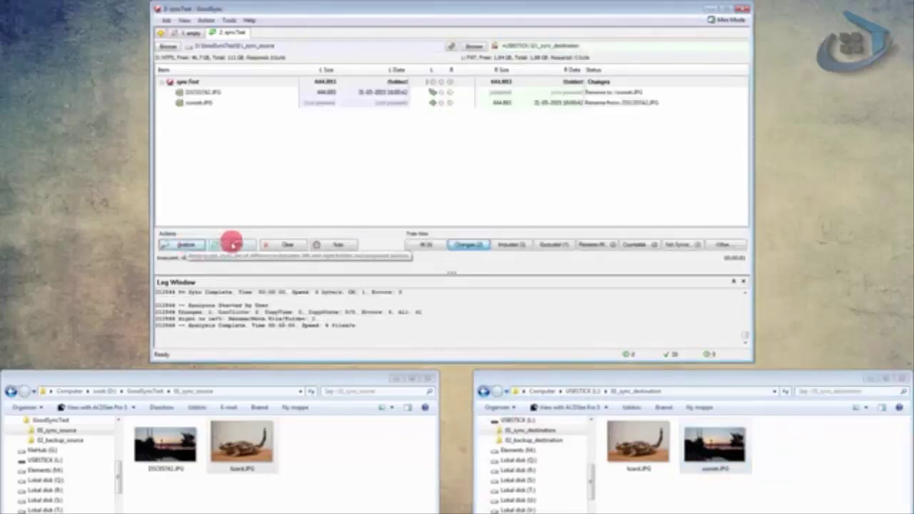
pyautogui.click(238, 244)
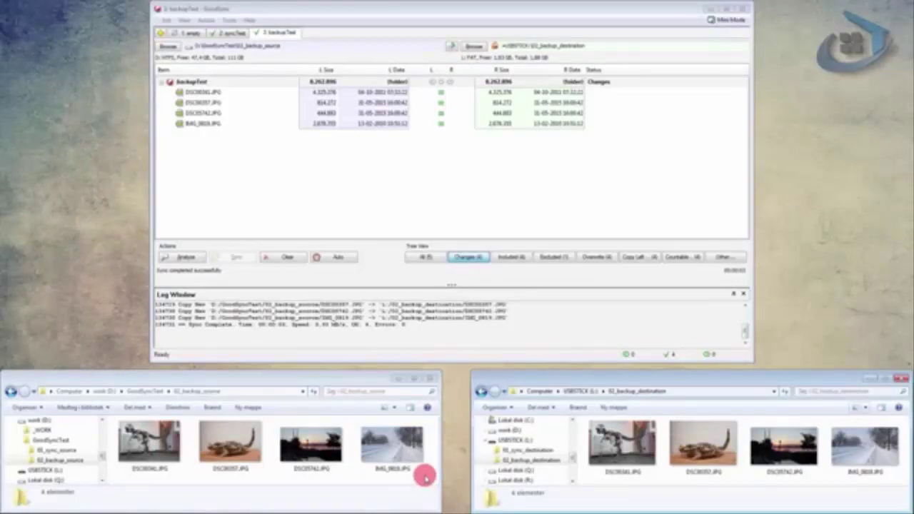
# - Rename IMG_0819.JPG to winter.JPG and DSC05742.JPG to sunset.JPG in 02_backup_source
pyautogui.click(388, 469)
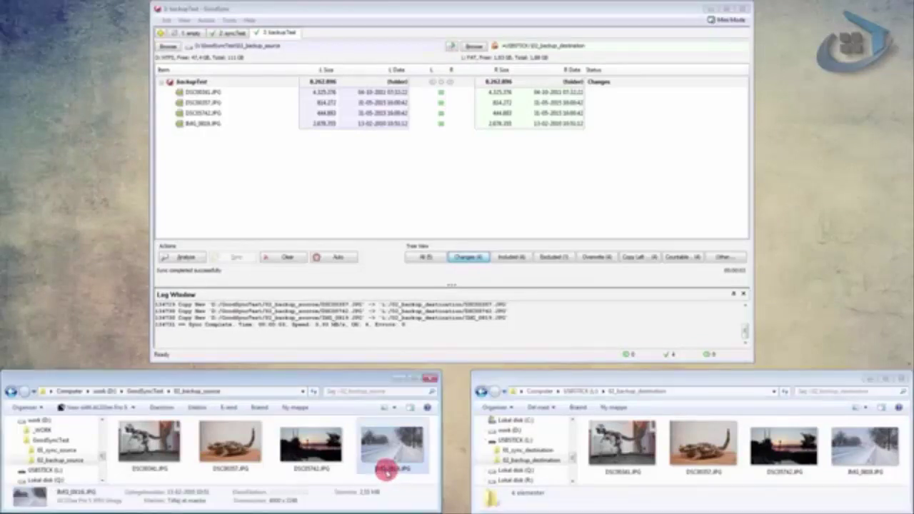
pyautogui.click(385, 471)
pyautogui.write('sne')
pyautogui.press('Return')
pyautogui.click(312, 468)
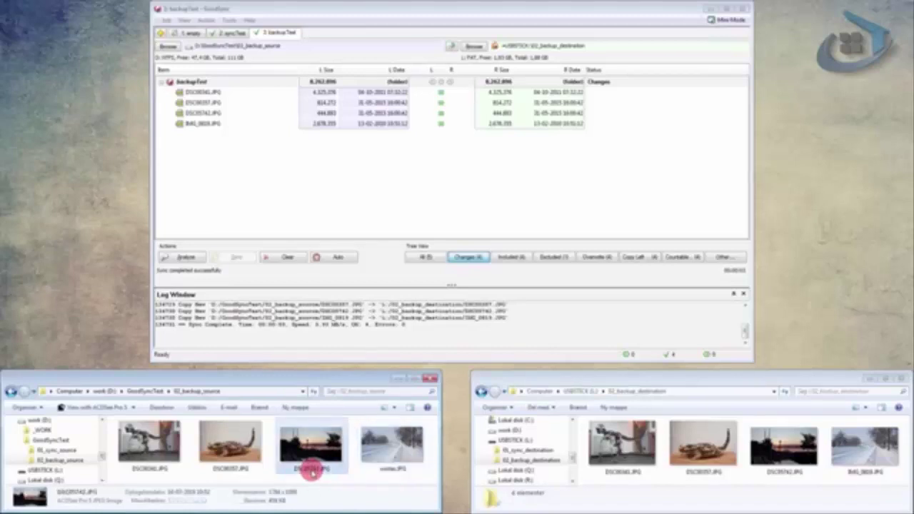
pyautogui.click(312, 470)
pyautogui.write('sunset')
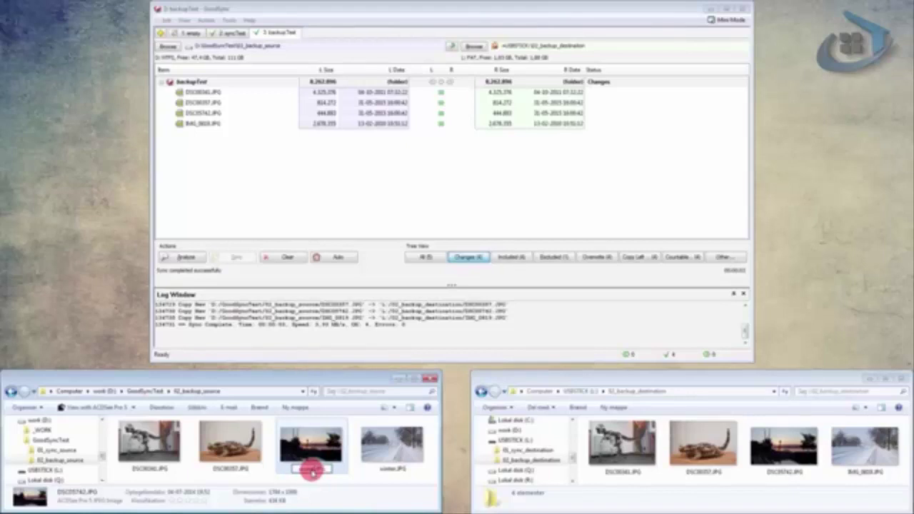
pyautogui.press('Return')
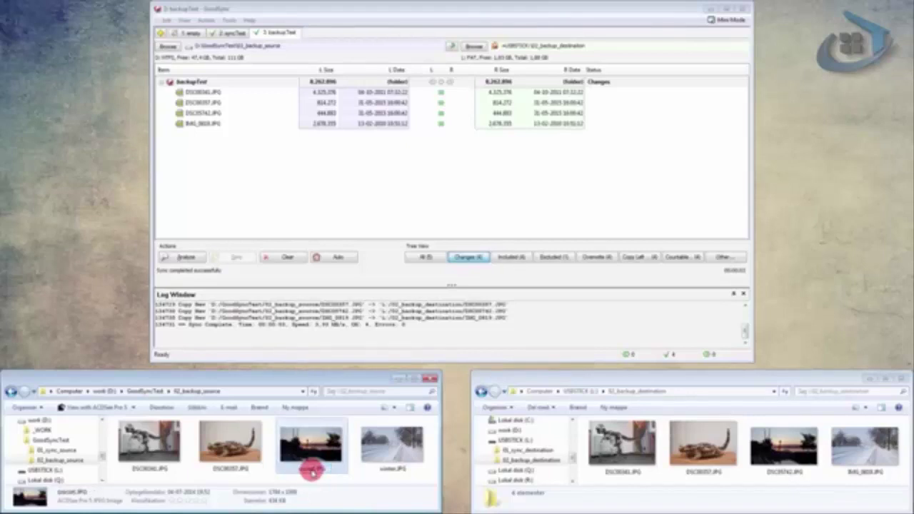
# - Analyse and sync backupTest so the USB copies are renamed, then select DSC00357.JPG in the destination
pyautogui.click(187, 257)
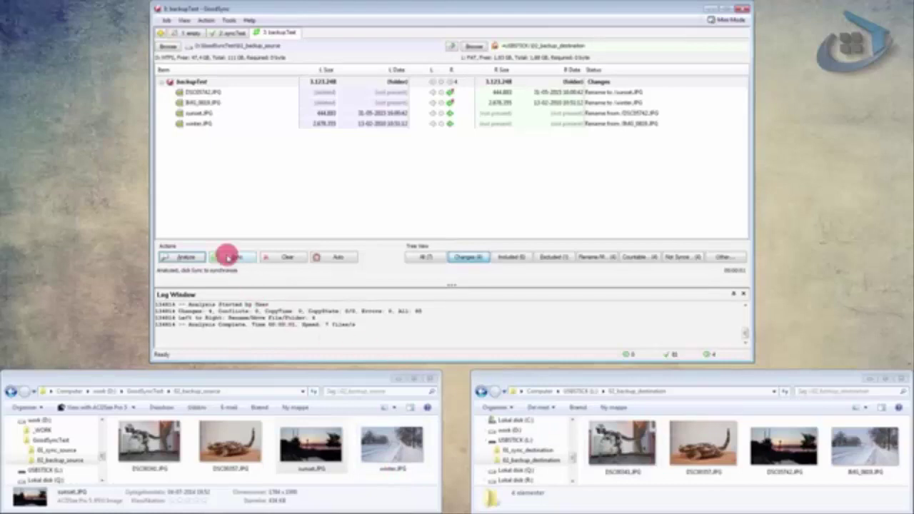
pyautogui.click(227, 256)
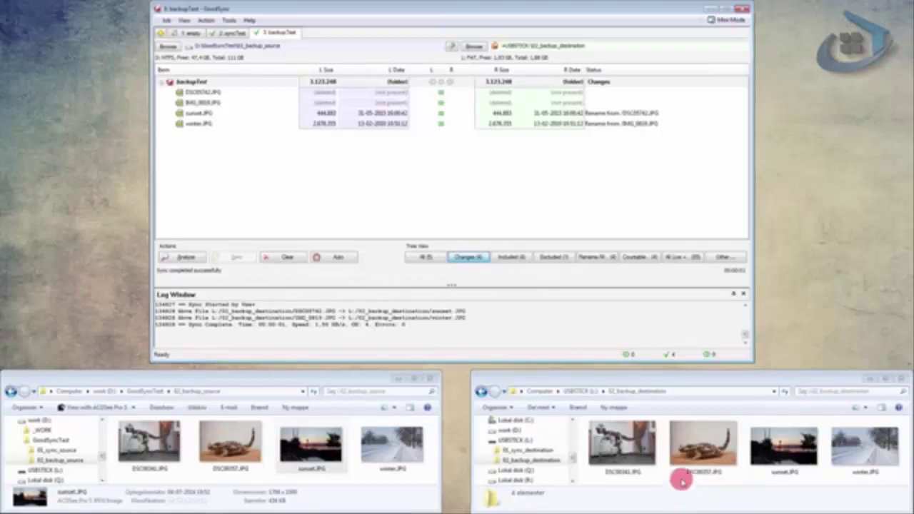
pyautogui.click(680, 379)
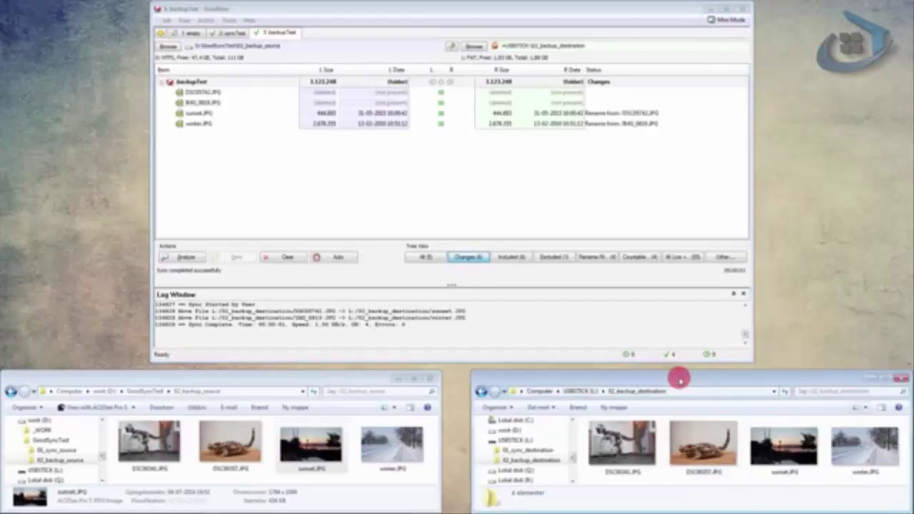
pyautogui.click(688, 442)
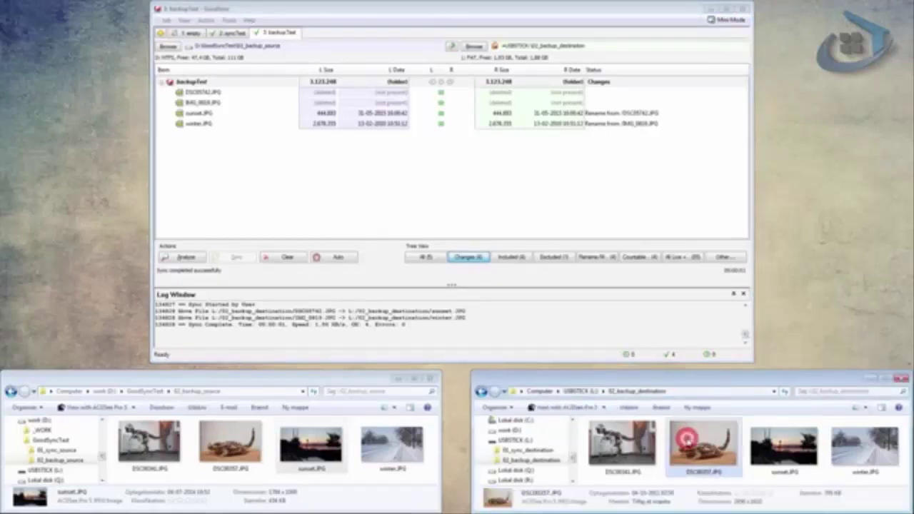
# - Delete DSC00257.JPG and winter.JPG from the USB backup destination
pyautogui.press('Delete')
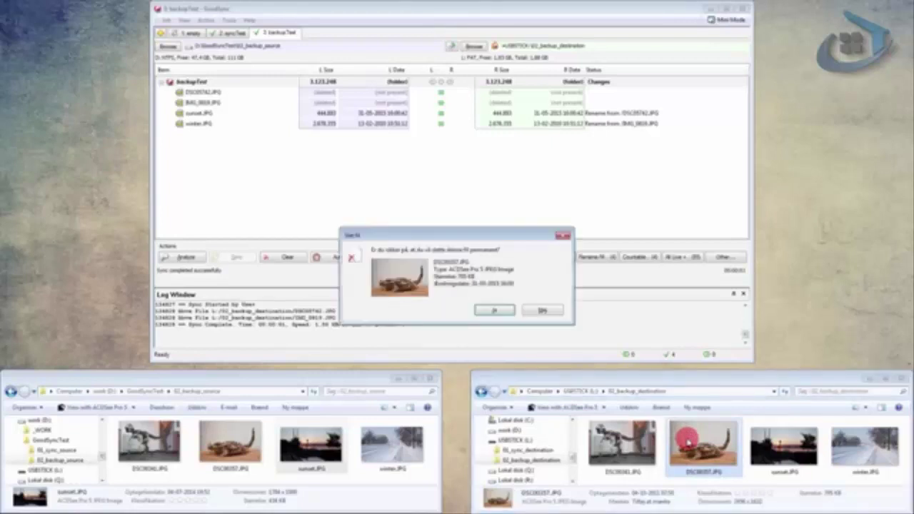
pyautogui.press('Return')
pyautogui.click(780, 444)
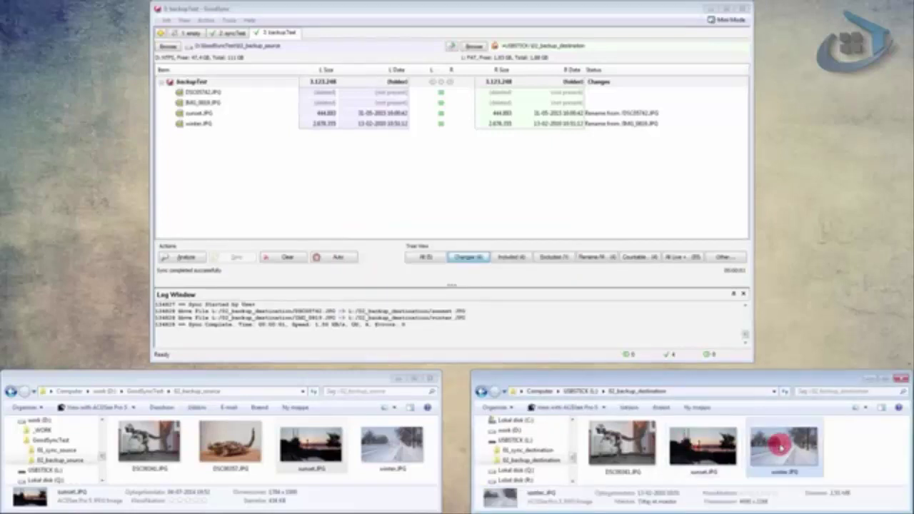
pyautogui.press('Delete')
pyautogui.press('Return')
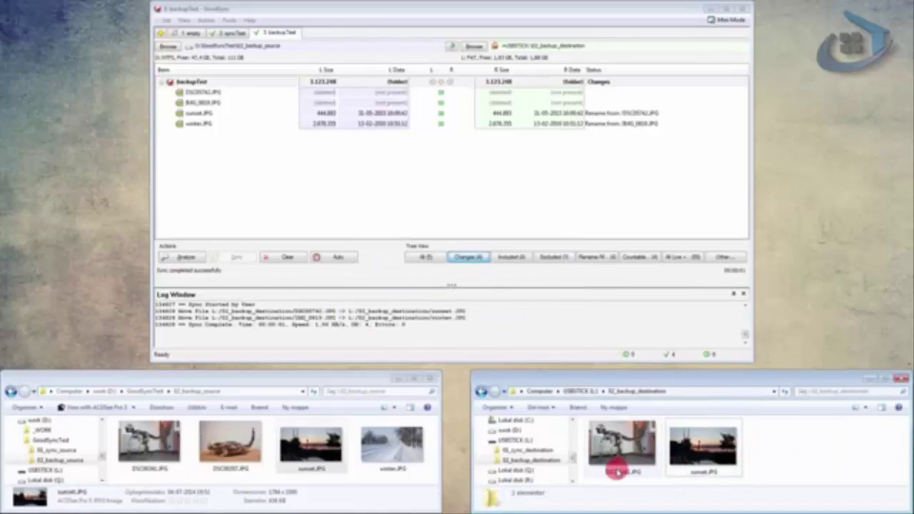
# - Rename the dinosaur photo on the USB stick to Dino and analyse the backup job for differences
pyautogui.click(615, 471)
pyautogui.click(618, 473)
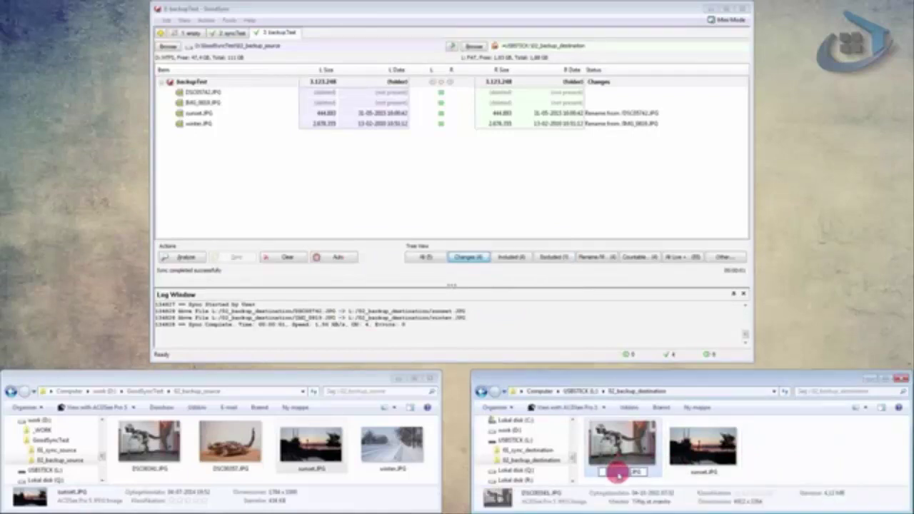
pyautogui.press('BackSpace')
pyautogui.write('Dino')
pyautogui.press('Return')
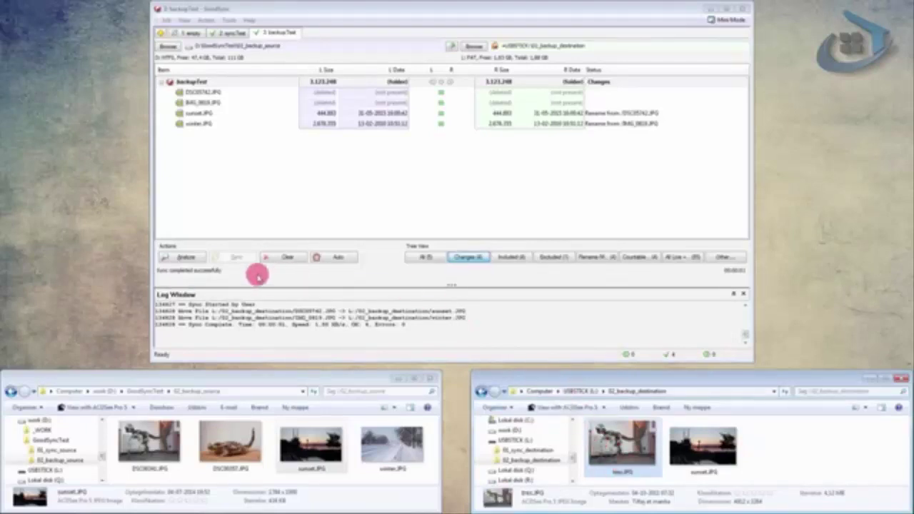
pyautogui.click(197, 258)
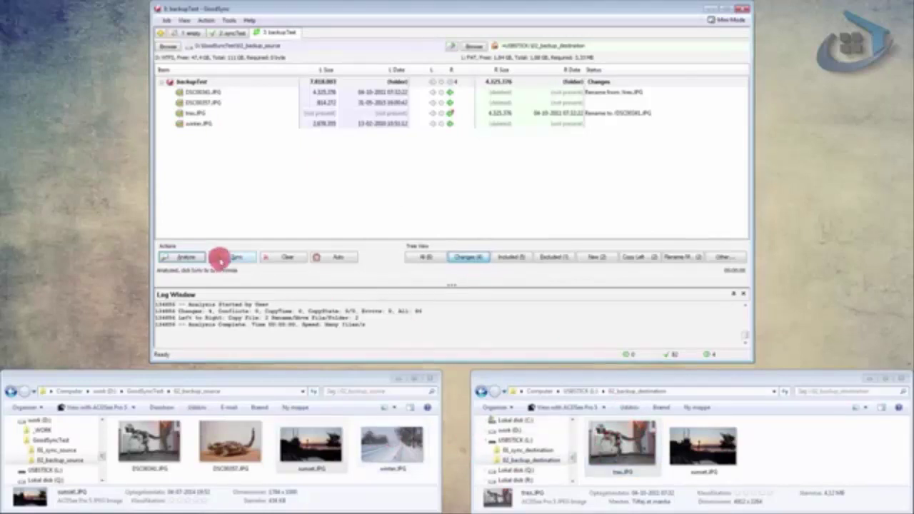
# - Sync backupTest to restore the USB photos, then re-analyse to confirm the job is In Sync
pyautogui.click(226, 258)
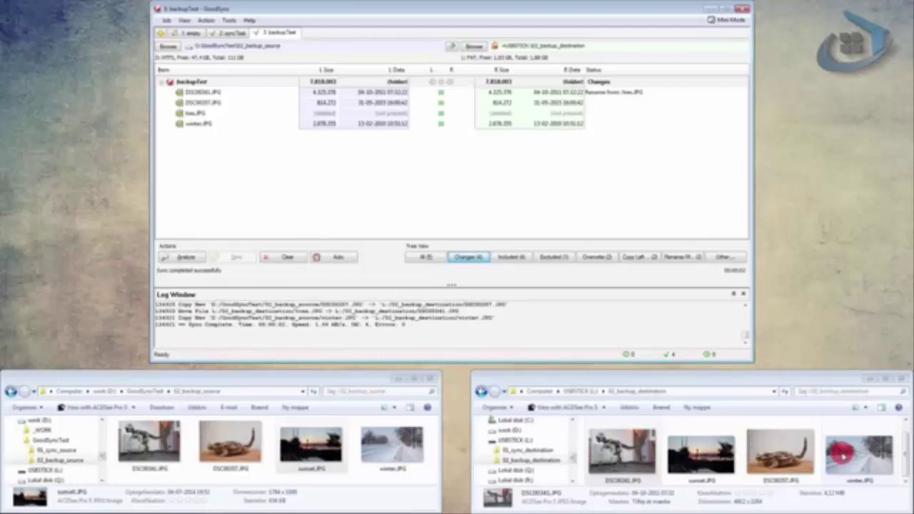
pyautogui.click(357, 379)
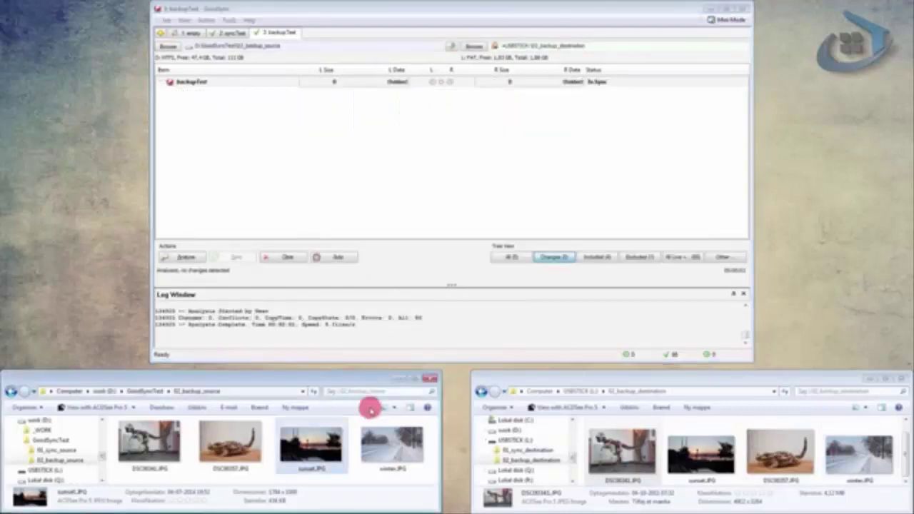
# - Clear the file selection in the source Explorer folder
pyautogui.click(365, 480)
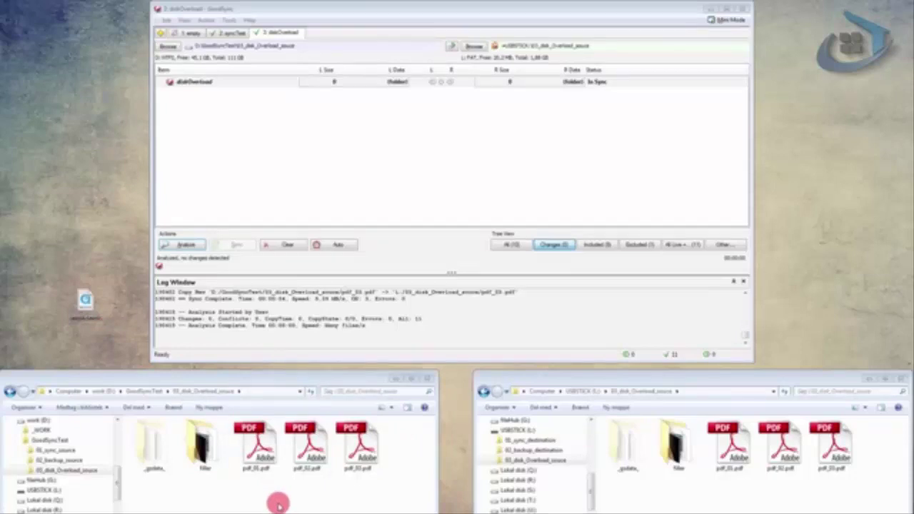
# - Delete pdf_01–pdf_03.pdf from the source, sync the removal to the USB stick, and drag in the desktop movie
pyautogui.moveTo(367, 496); pyautogui.dragTo(234, 448)
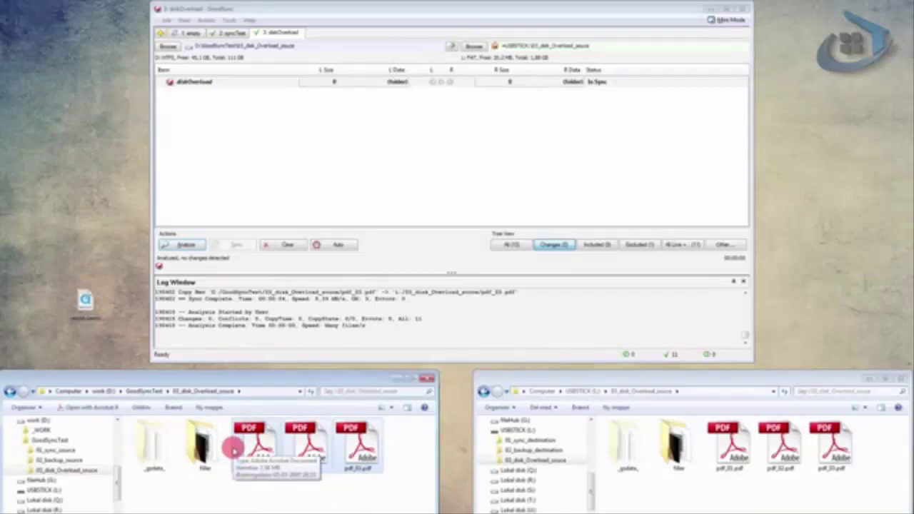
pyautogui.press('Delete')
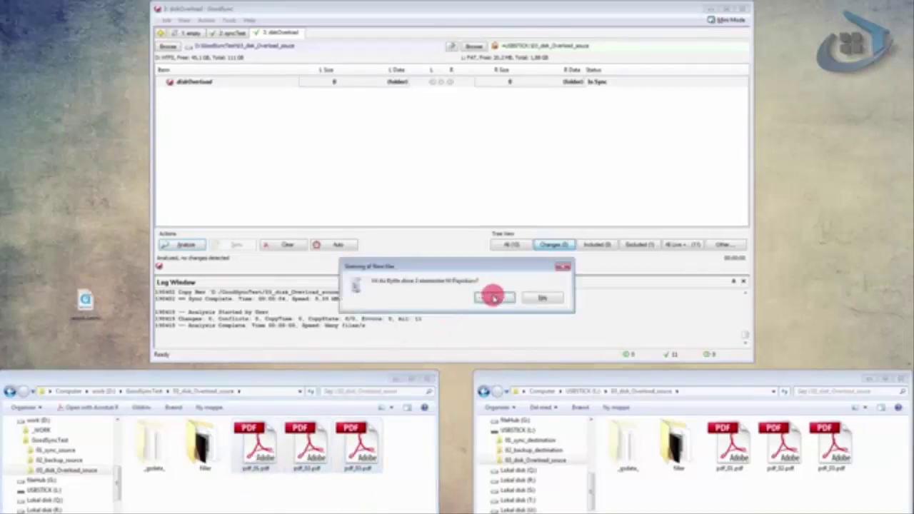
pyautogui.click(494, 298)
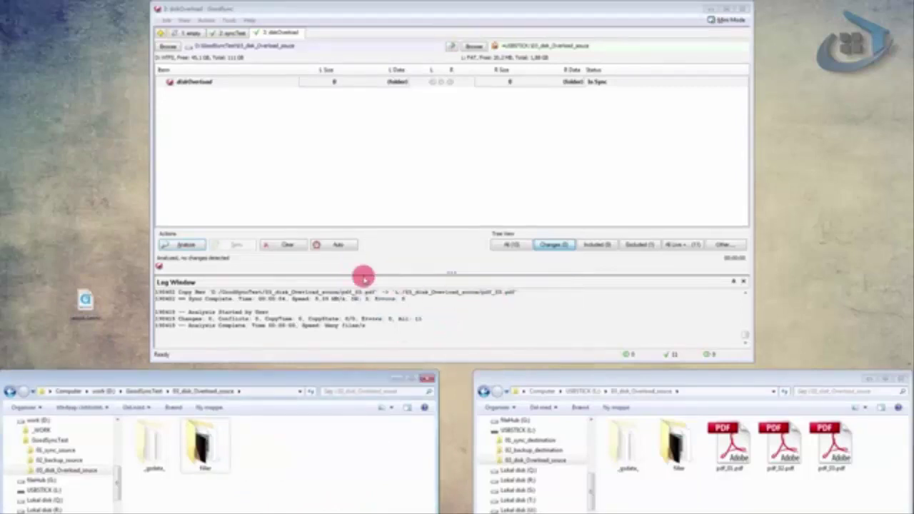
pyautogui.click(173, 245)
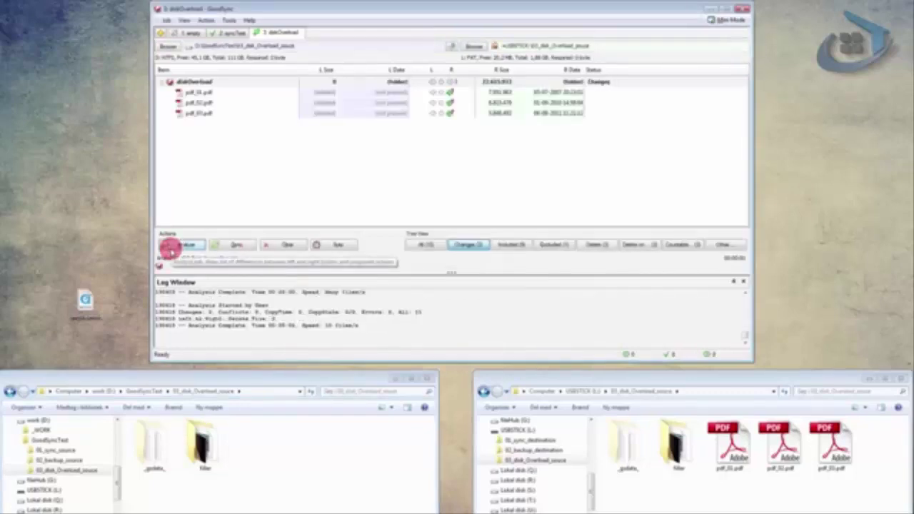
pyautogui.click(230, 244)
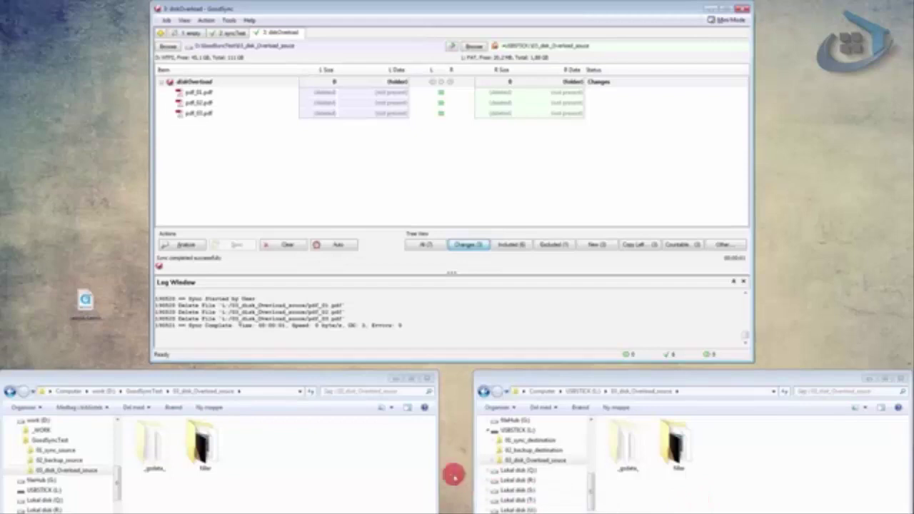
pyautogui.moveTo(92, 307); pyautogui.dragTo(292, 465)
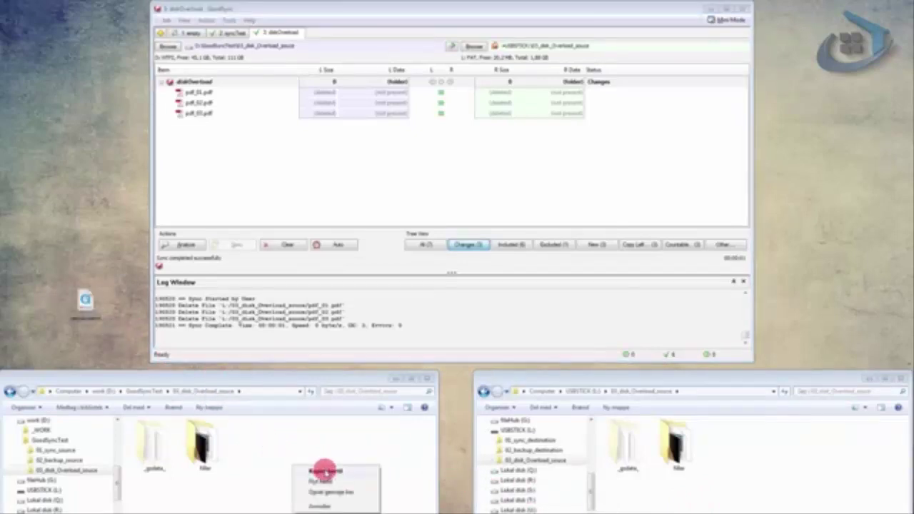
# - Copy movie.mov into the source folder and analyse diskOverload, which reports insufficient space on the USB stick
pyautogui.click(321, 468)
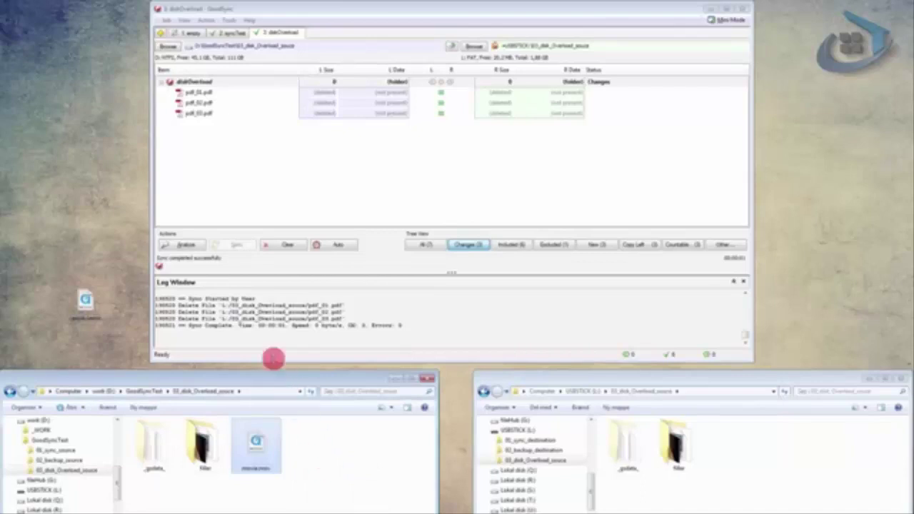
pyautogui.click(187, 245)
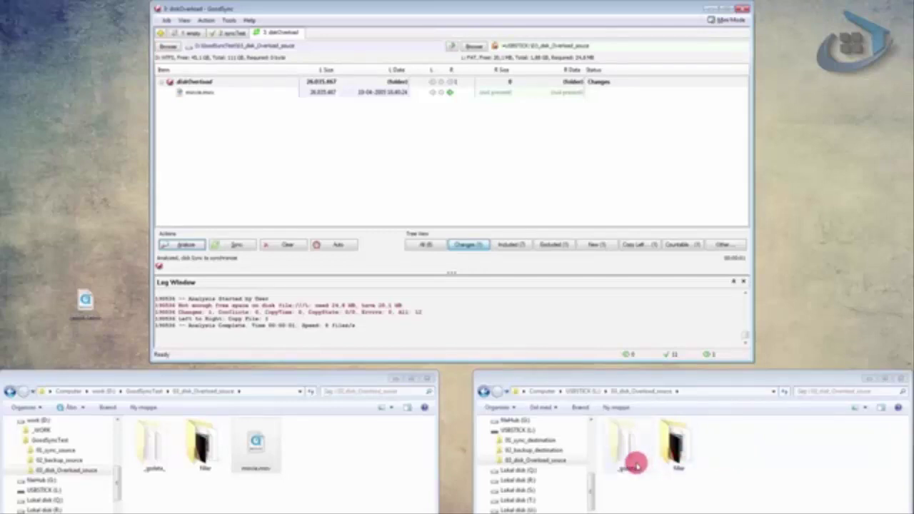
# - Open the USB stick's _gsdata_\_saved_ folder to find the kept PDFs, then return to the diskOverload job
pyautogui.doubleClick(636, 463)
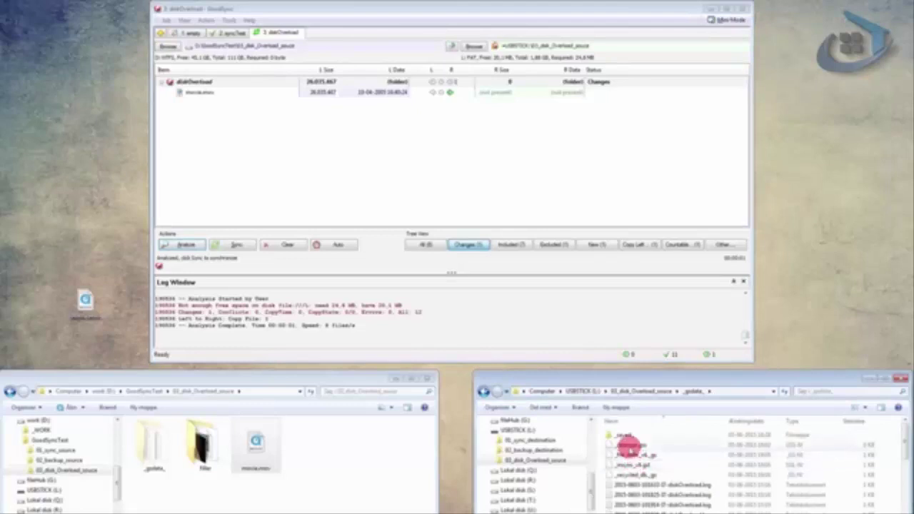
pyautogui.doubleClick(626, 435)
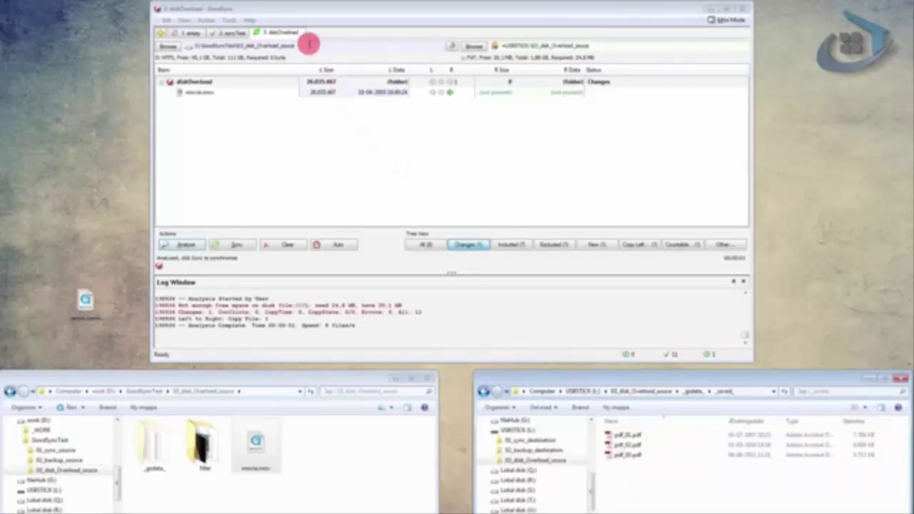
pyautogui.click(294, 36)
# - In the diskOverload job options, set the _saved_ folder cleanup to 1 day and save
pyautogui.rightClick(295, 38)
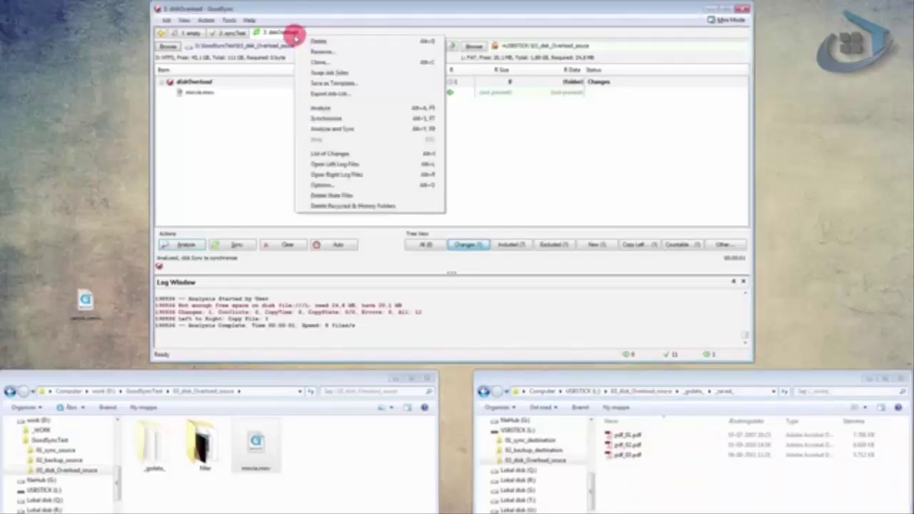
pyautogui.click(318, 185)
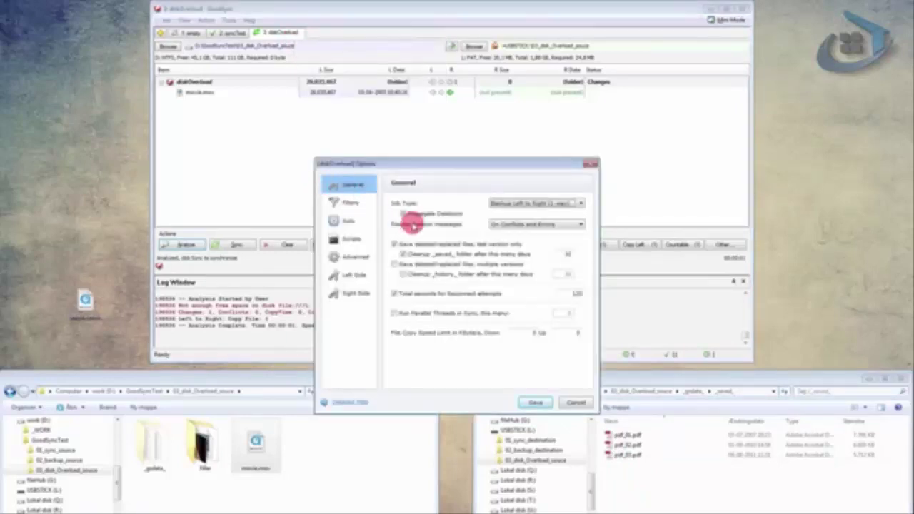
pyautogui.moveTo(495, 245)
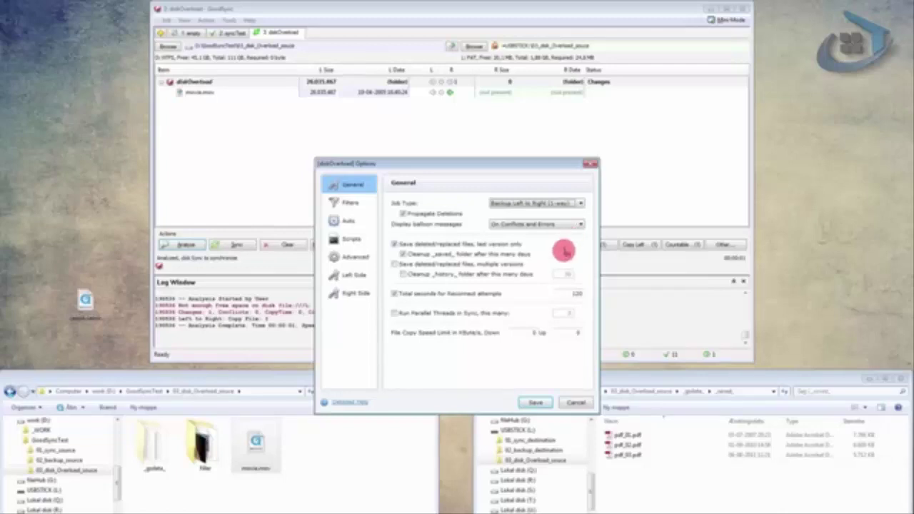
pyautogui.click(566, 254)
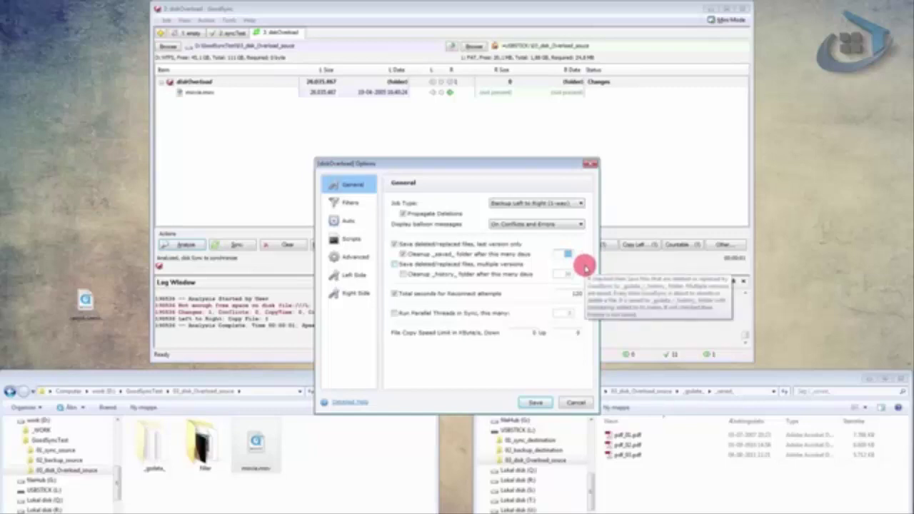
pyautogui.write('1')
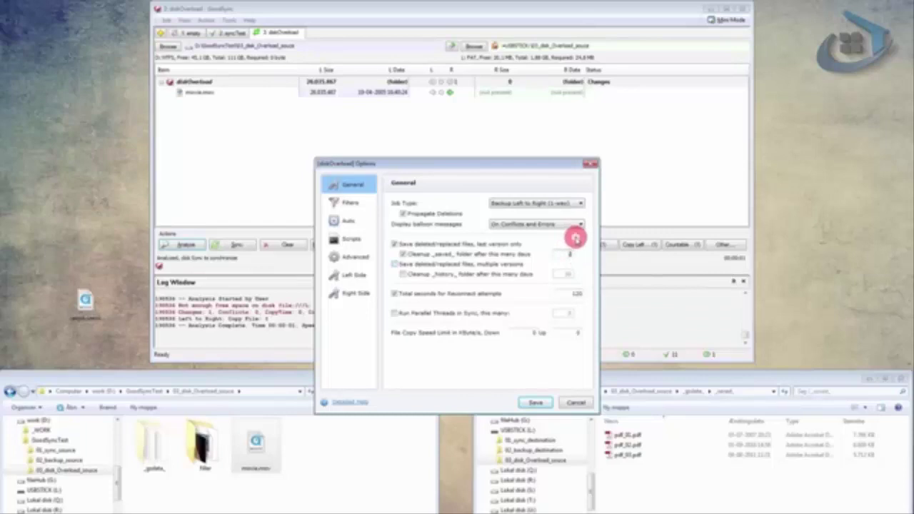
pyautogui.click(536, 404)
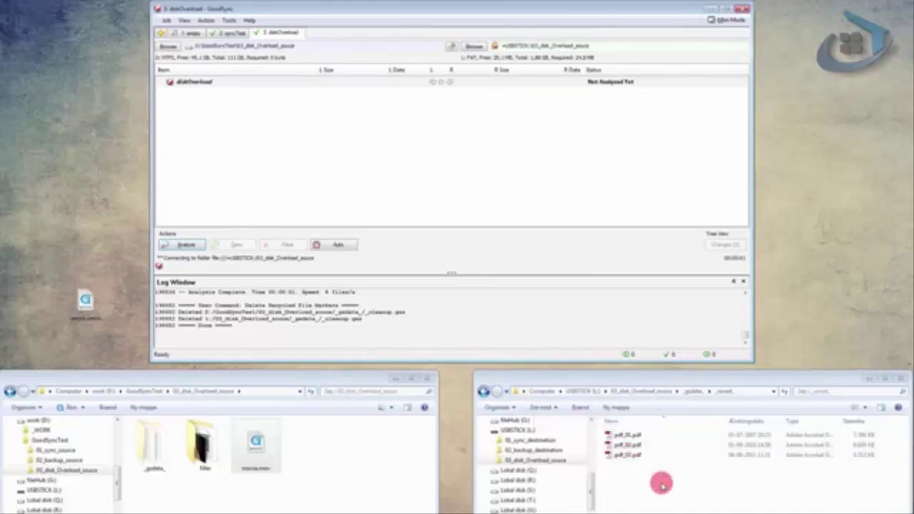
# - After reviewing the three saved PDFs on the USB stick, delete the _gsdata_ folders on both sides
pyautogui.moveTo(662, 485); pyautogui.dragTo(621, 434)
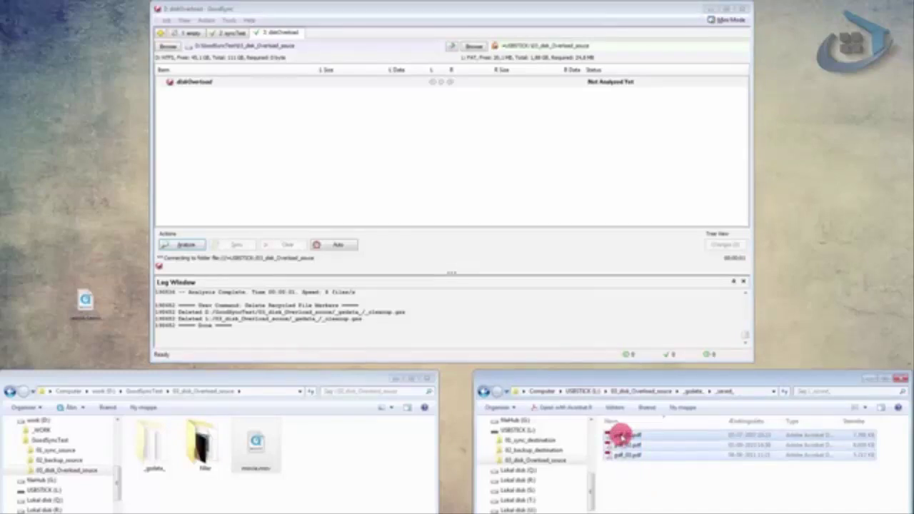
pyautogui.click(640, 479)
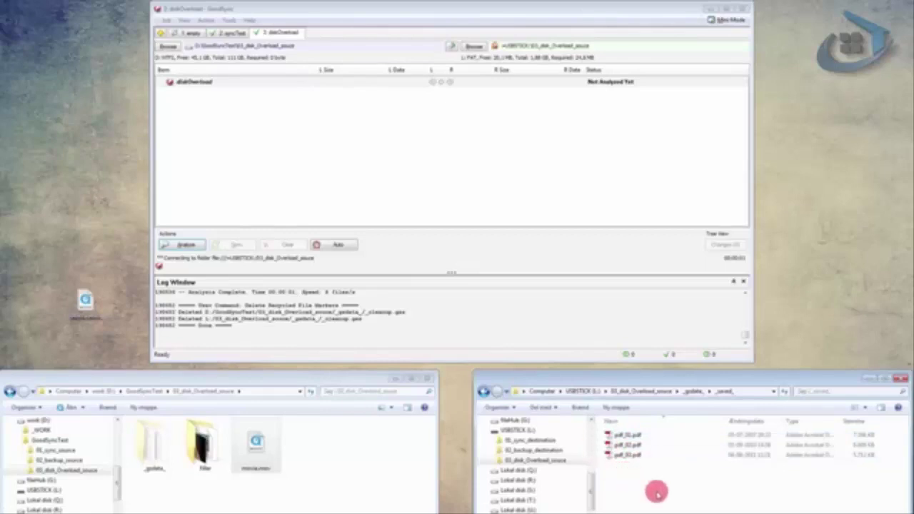
pyautogui.click(165, 20)
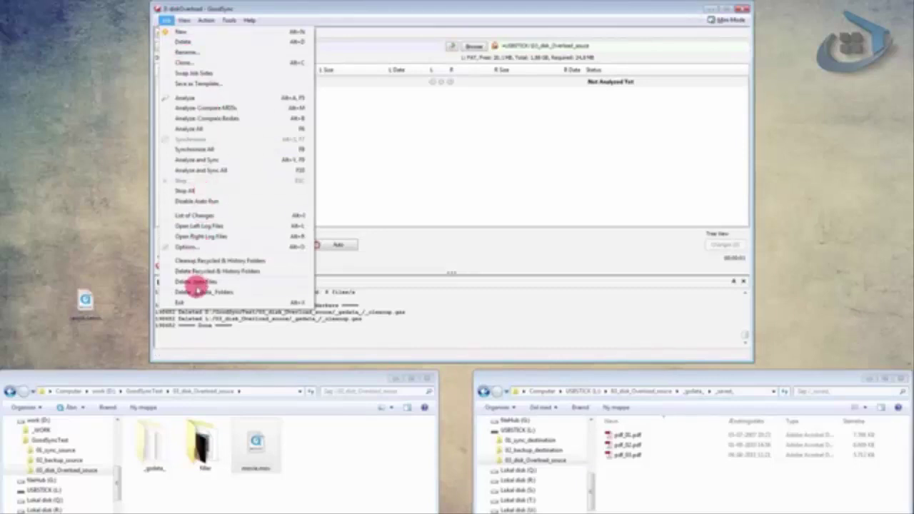
pyautogui.click(196, 293)
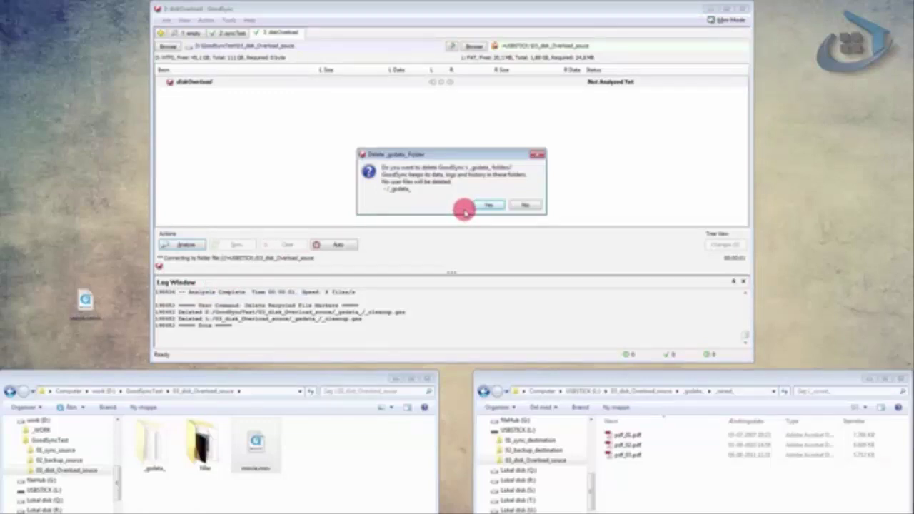
pyautogui.click(479, 205)
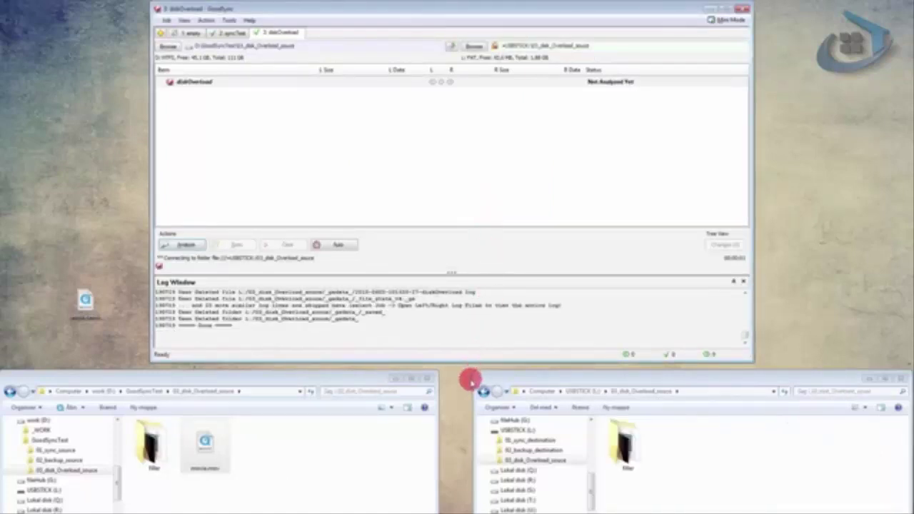
# - Re-analyze the diskOverload job and sync movie.mov to the USB stick
pyautogui.click(186, 245)
pyautogui.click(234, 244)
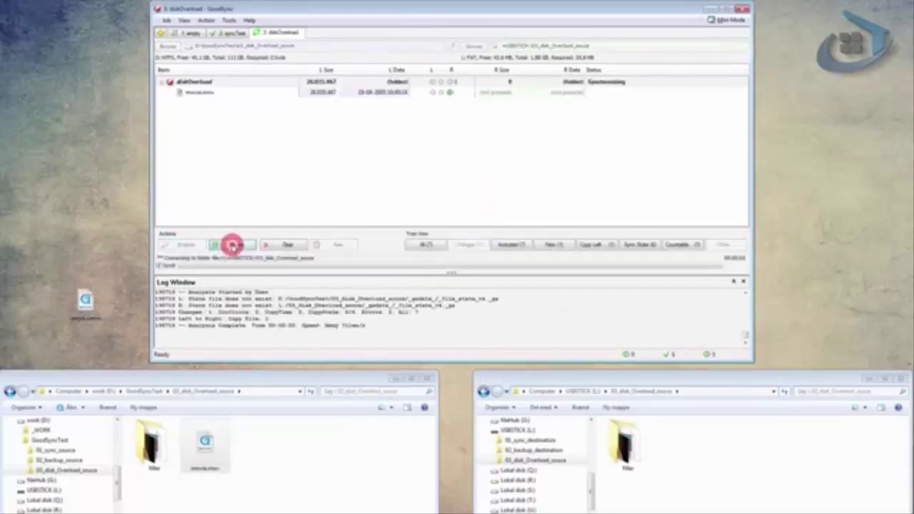